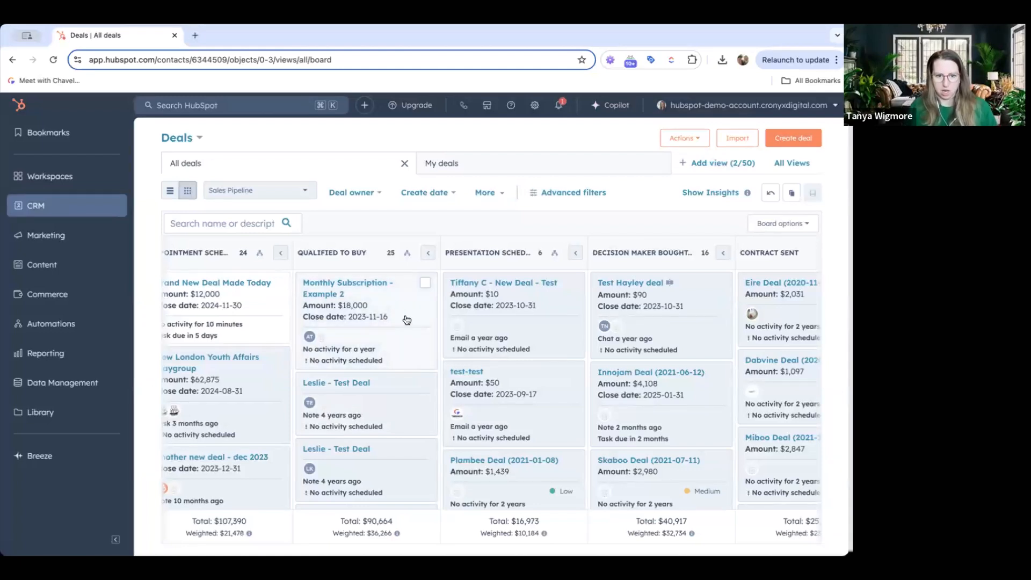
Open the deal property management settings from the deals board
{"action": "scroll", "coordinate": [407, 320], "scroll_direction": "left", "scroll_amount": 1}
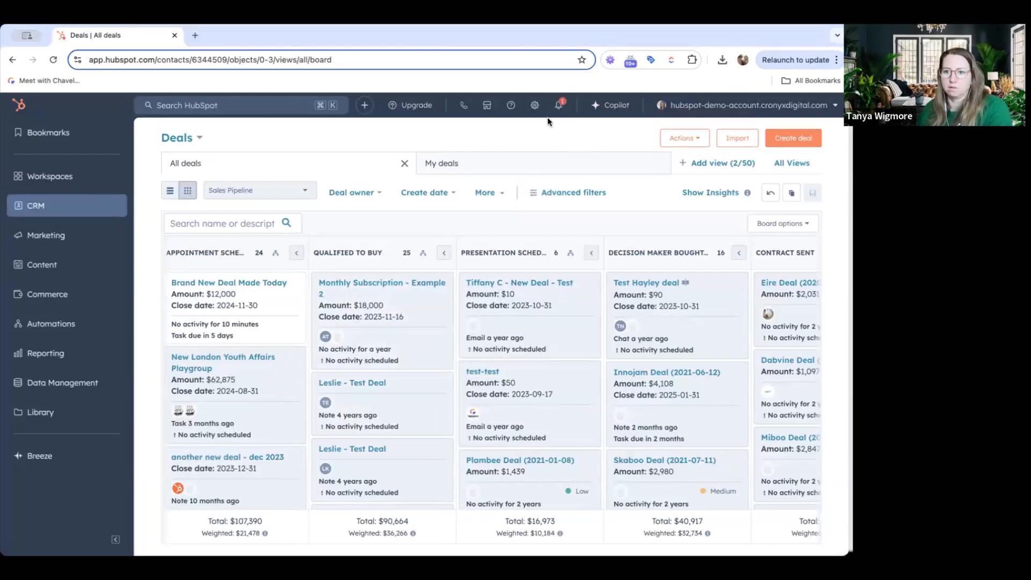
{"action": "left_click", "coordinate": [537, 107]}
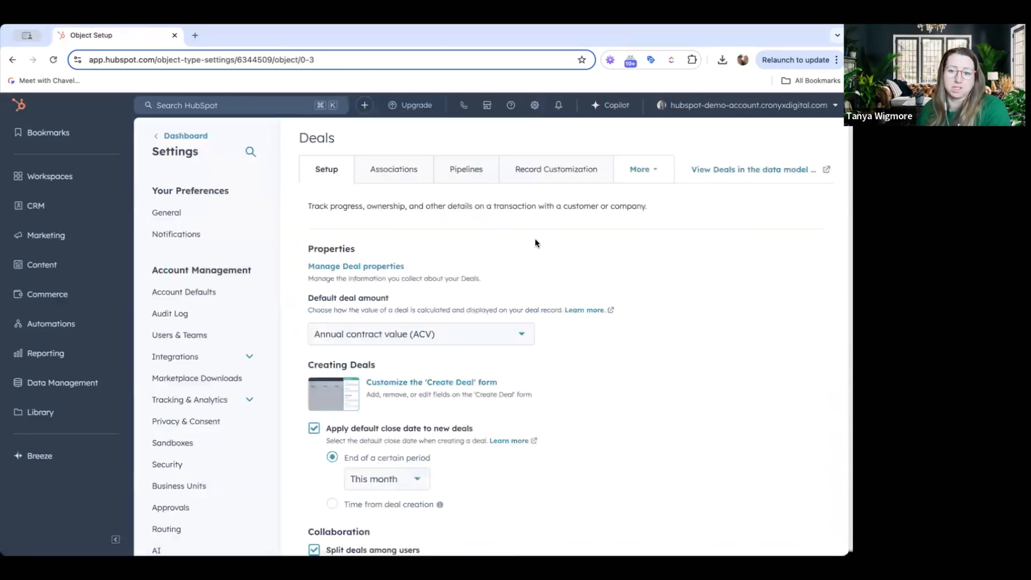
{"action": "scroll", "coordinate": [537, 243], "scroll_direction": "down", "scroll_amount": 1}
{"action": "left_click", "coordinate": [391, 263]}
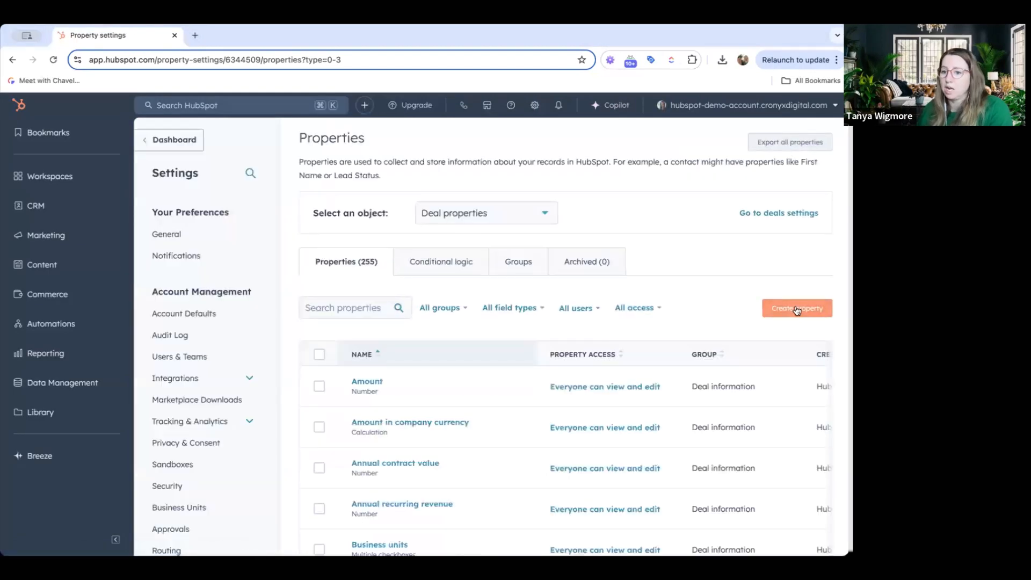
Create a new deal property labelled "Today's Date" in the Analytics history group
{"action": "left_click", "coordinate": [797, 309]}
{"action": "left_click", "coordinate": [430, 252]}
{"action": "type", "text": "Today's Date"}
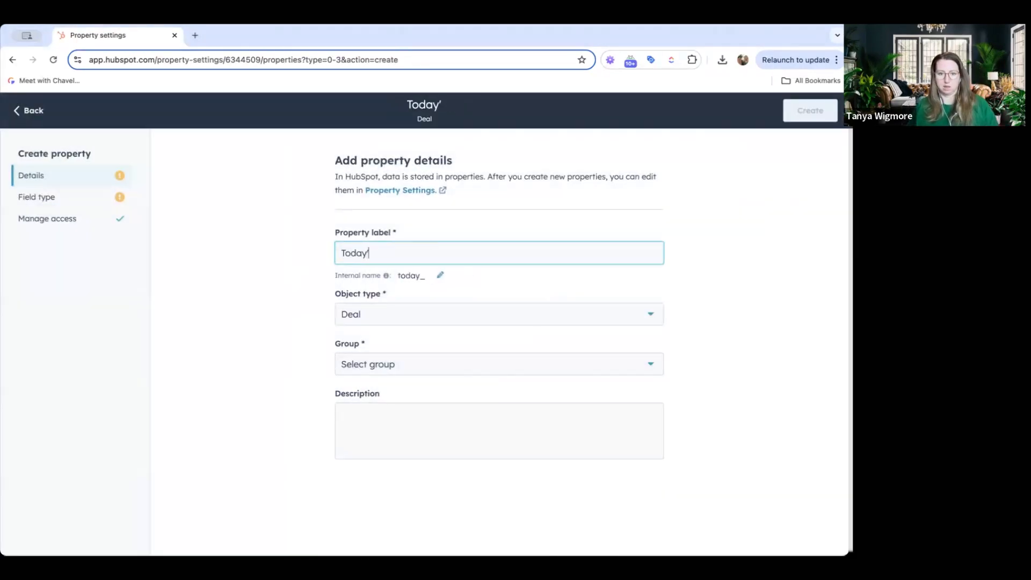
{"action": "left_click", "coordinate": [370, 366]}
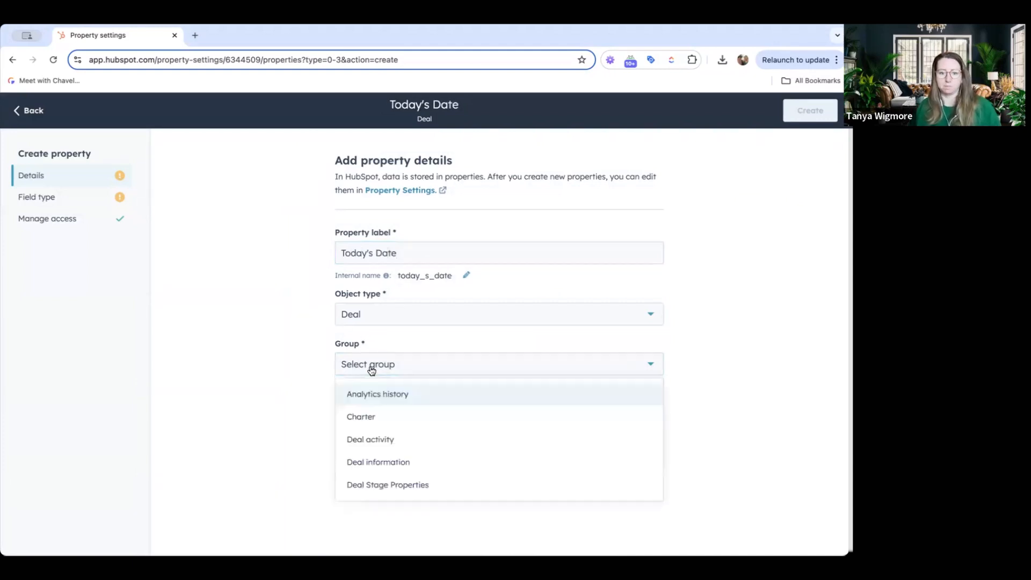
{"action": "left_click", "coordinate": [401, 397]}
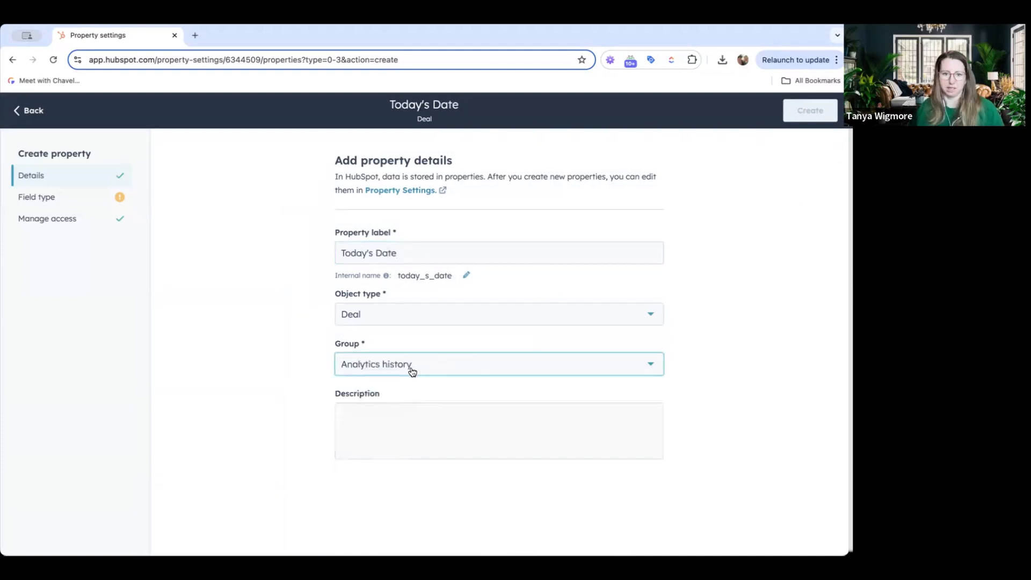
Set the property's field type to Date picker, review its rules, and create the property
{"action": "left_click", "coordinate": [60, 198]}
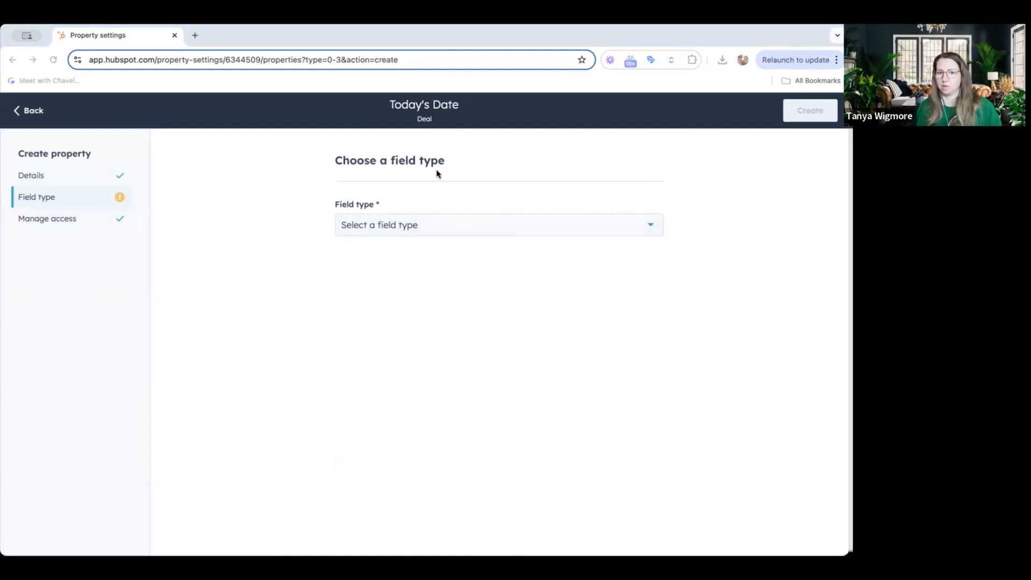
{"action": "left_click", "coordinate": [405, 225]}
{"action": "scroll", "coordinate": [408, 360], "scroll_direction": "down", "scroll_amount": 1}
{"action": "left_click", "coordinate": [404, 376]}
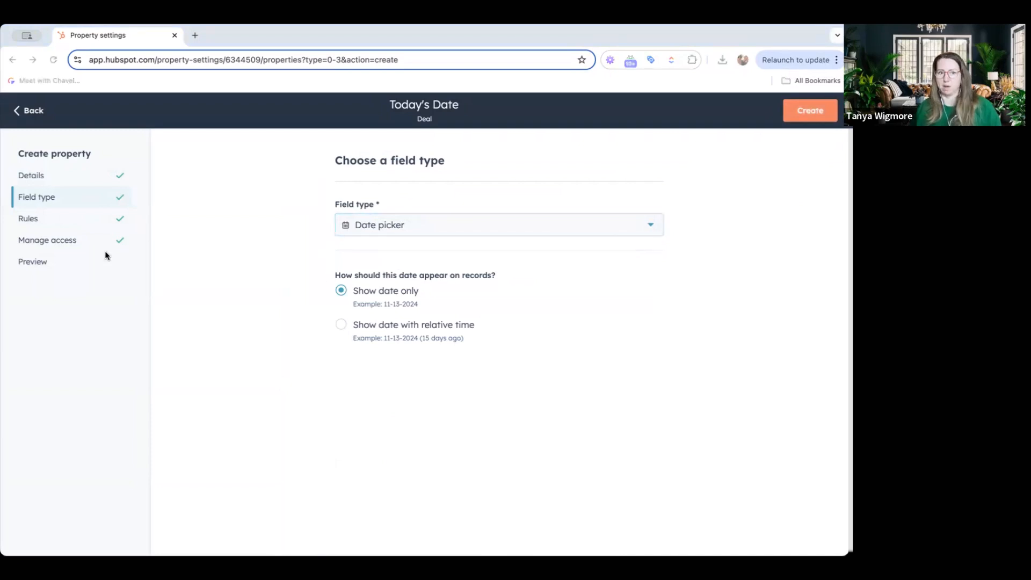
{"action": "left_click", "coordinate": [35, 221]}
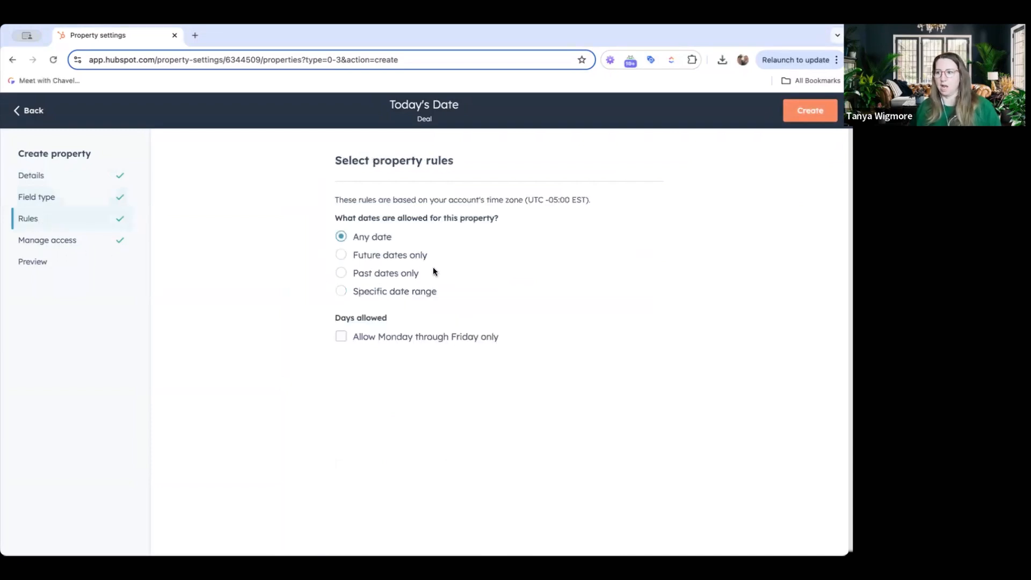
{"action": "left_click", "coordinate": [796, 114]}
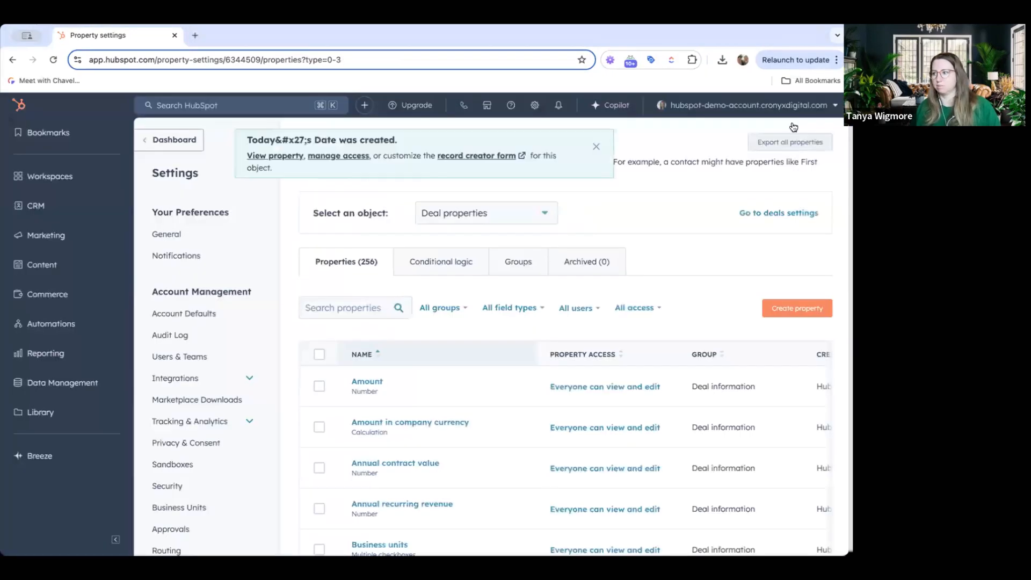
Start a new blank deal-based workflow from scratch
{"action": "left_click", "coordinate": [836, 192]}
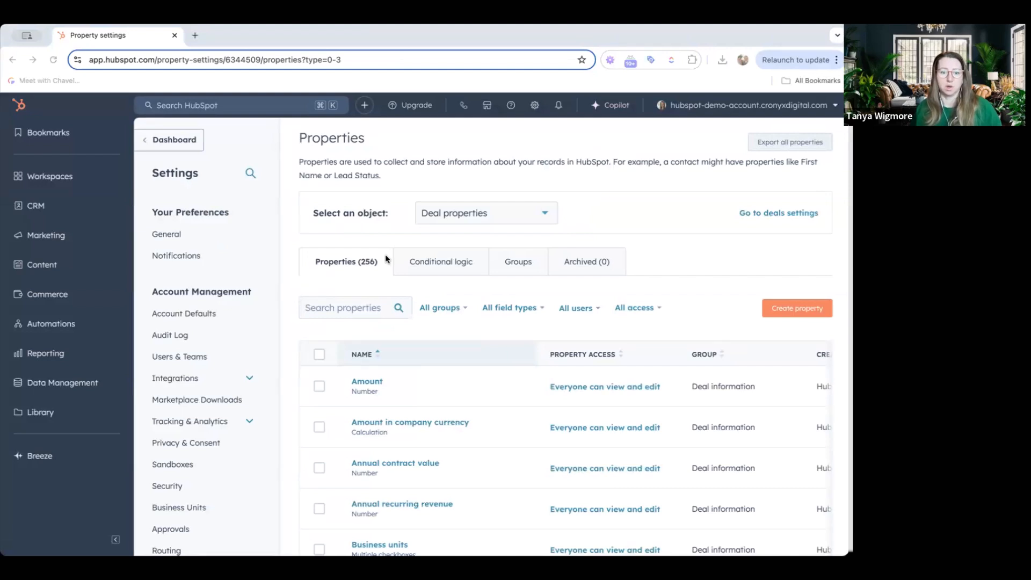
{"action": "mouse_move", "coordinate": [47, 323]}
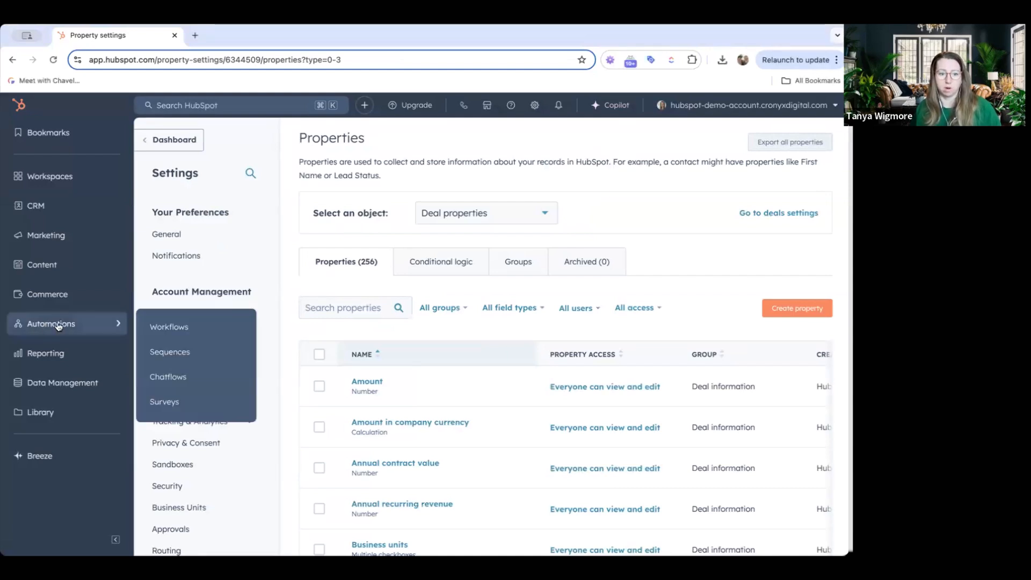
{"action": "left_click", "coordinate": [159, 328]}
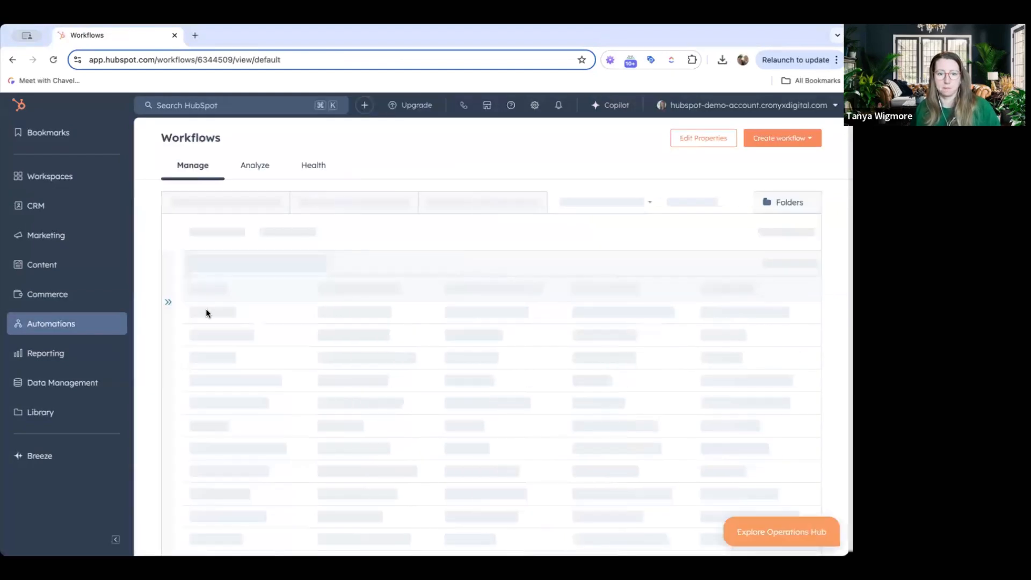
{"action": "left_click", "coordinate": [785, 141]}
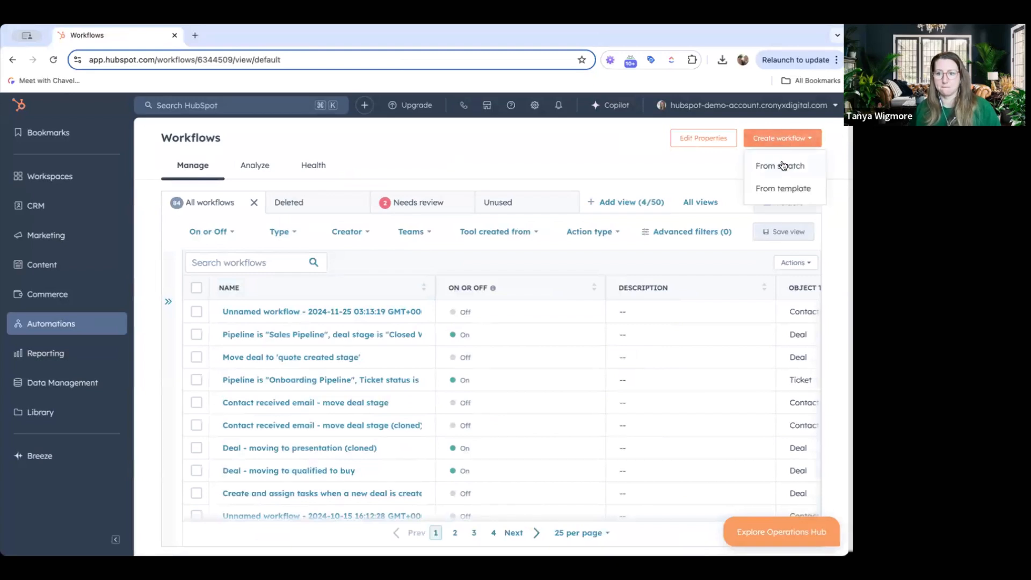
{"action": "left_click", "coordinate": [781, 163]}
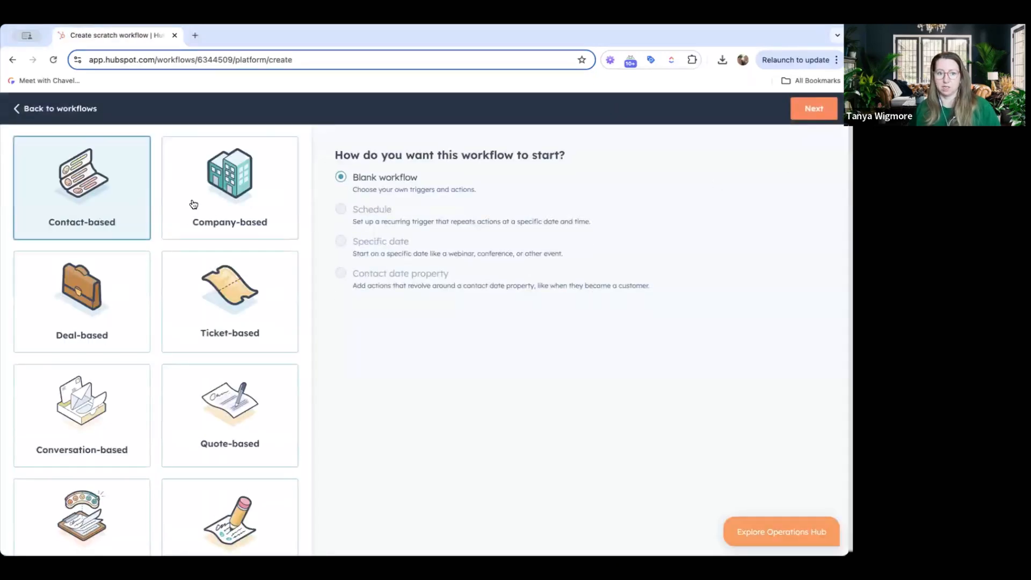
{"action": "left_click", "coordinate": [127, 307]}
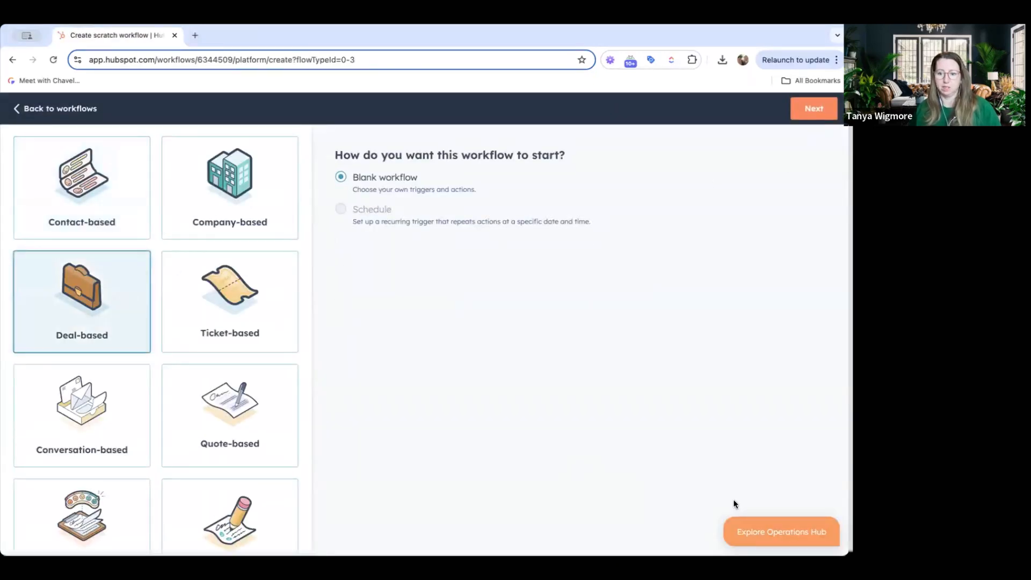
{"action": "left_click", "coordinate": [801, 109]}
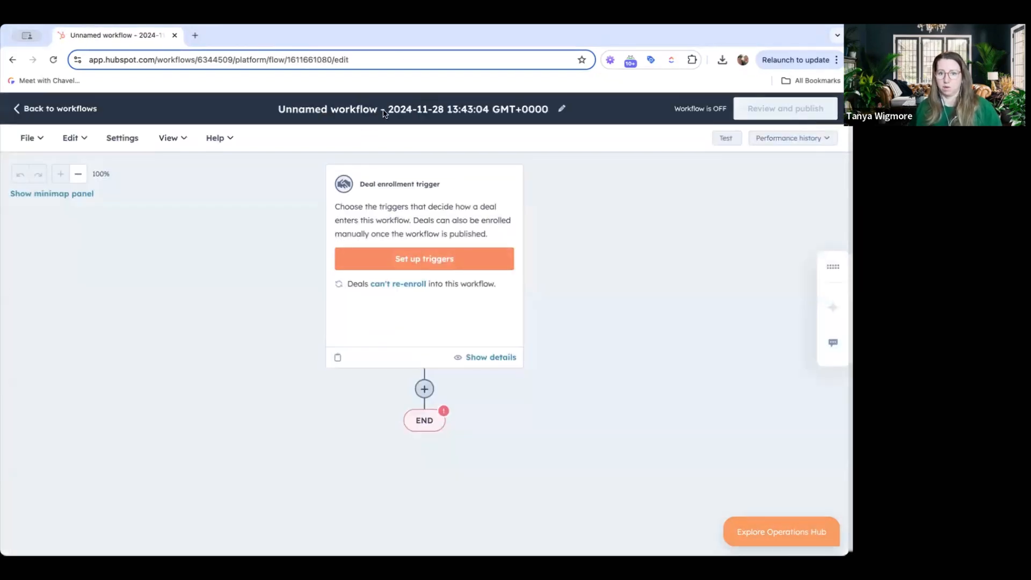
Rename the workflow to Set "Today's Date" on Open Deals
{"action": "left_click", "coordinate": [389, 111]}
{"action": "triple_click", "coordinate": [414, 209]}
{"action": "type", "text": "Set"}
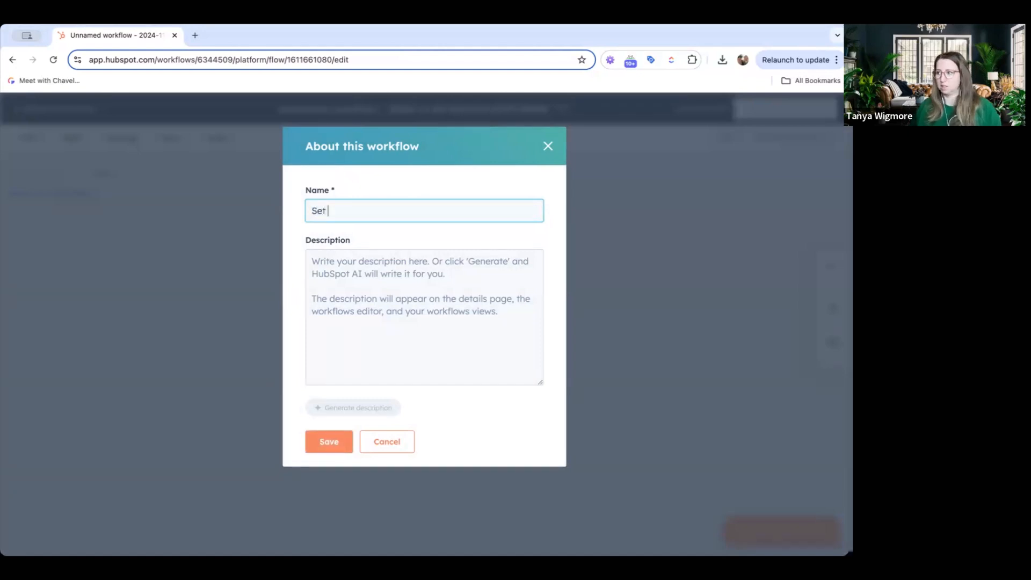
{"action": "type", "text": " \"Today's Date\" o"}
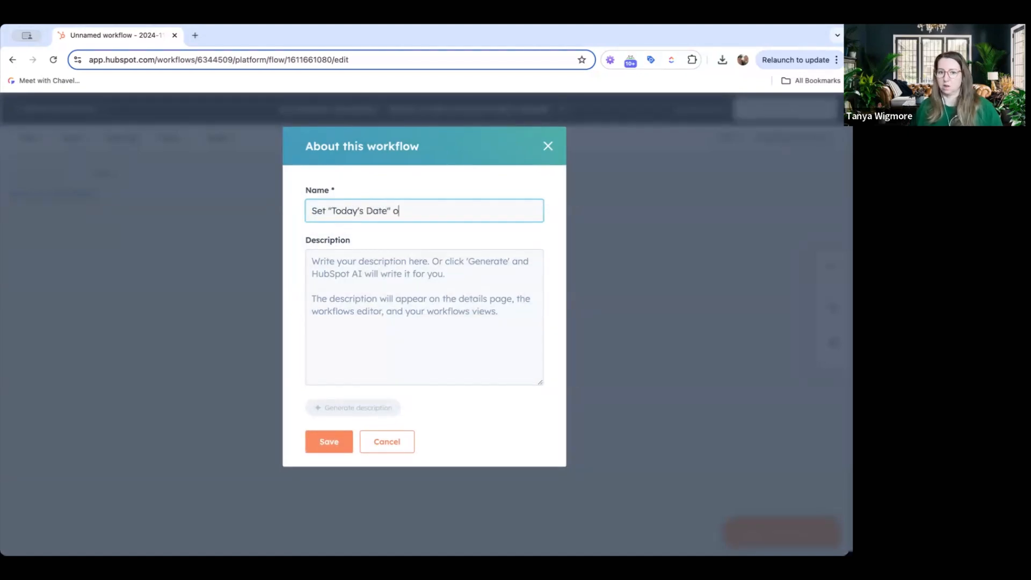
{"action": "type", "text": "n Open Deal"}
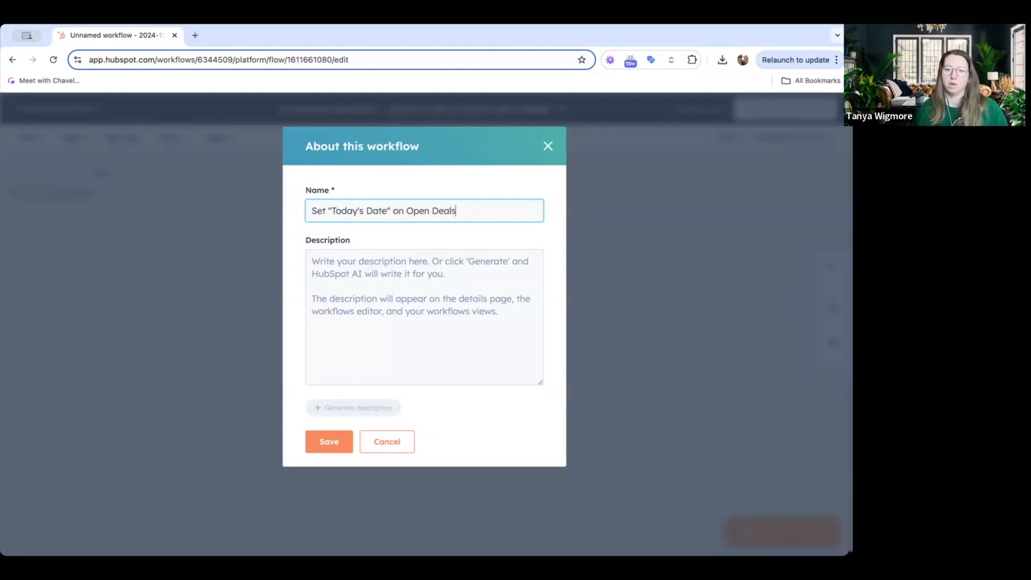
{"action": "type", "text": "s"}
{"action": "left_click", "coordinate": [329, 442]}
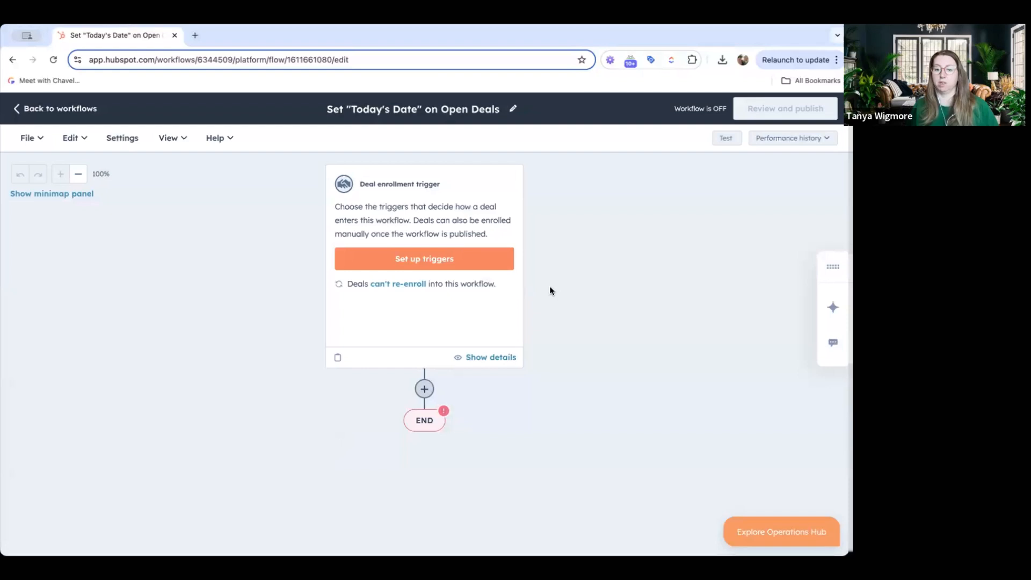
Set up a filter-criteria enrollment trigger where Today's Date is unknown
{"action": "left_click", "coordinate": [422, 260]}
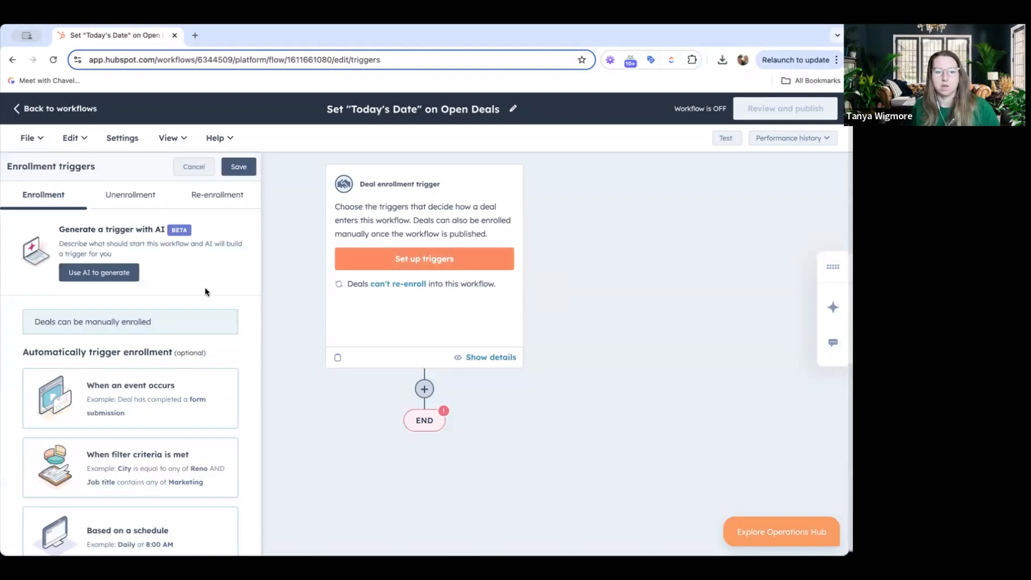
{"action": "scroll", "coordinate": [145, 414], "scroll_direction": "down", "scroll_amount": 2}
{"action": "left_click", "coordinate": [142, 411]}
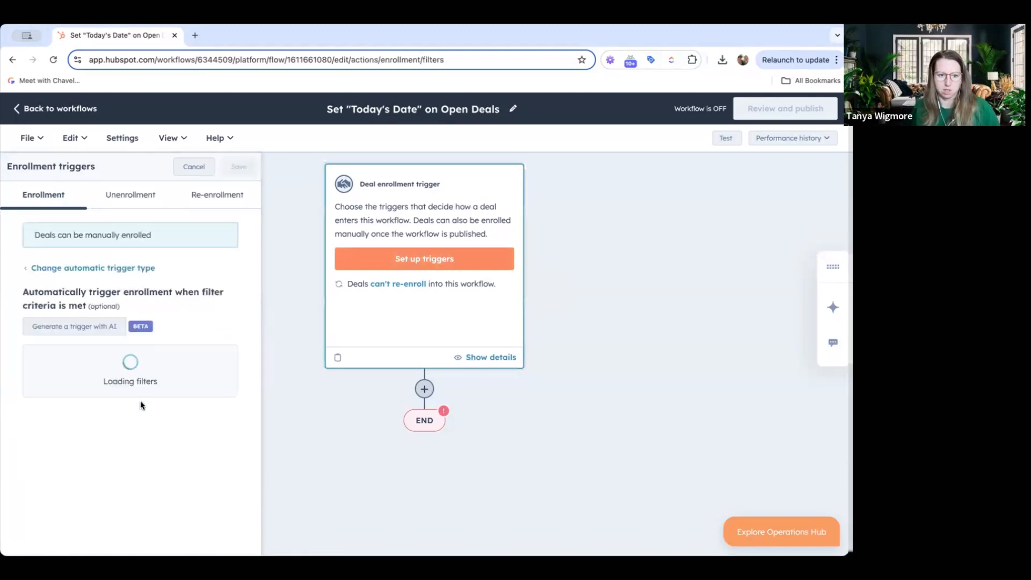
{"action": "left_click", "coordinate": [323, 308]}
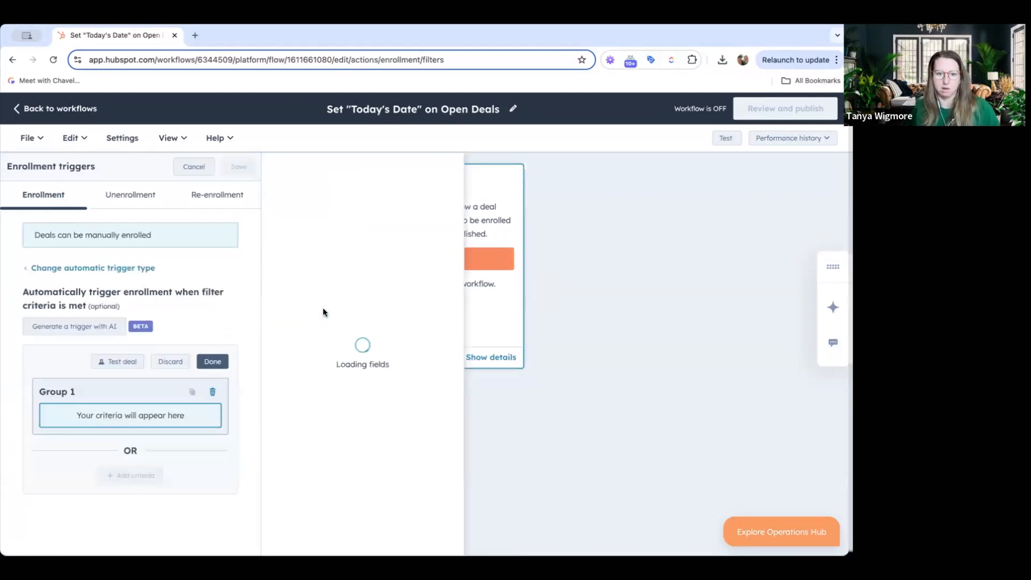
{"action": "type", "text": "today"}
{"action": "left_click", "coordinate": [320, 329]}
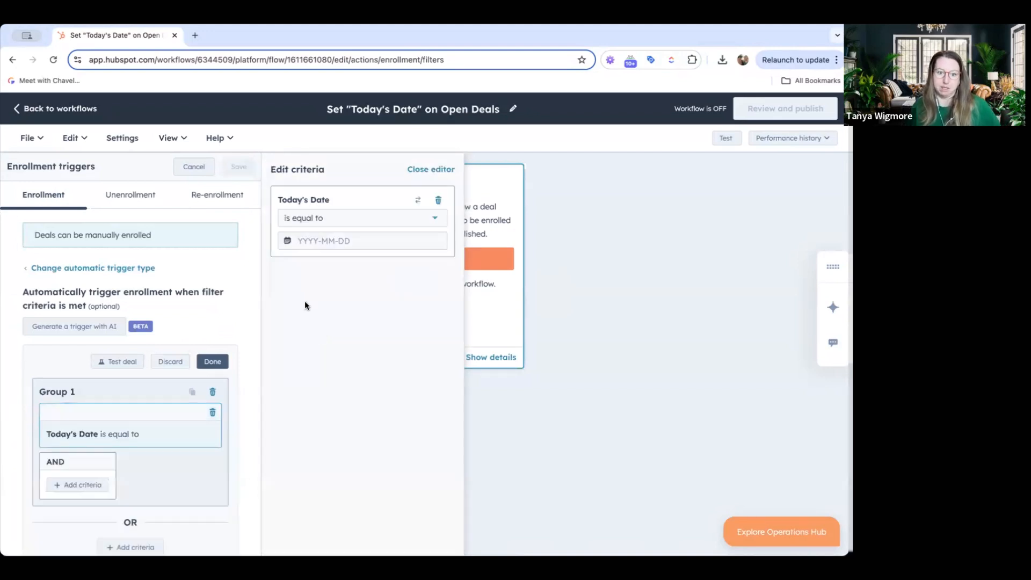
{"action": "left_click", "coordinate": [333, 241]}
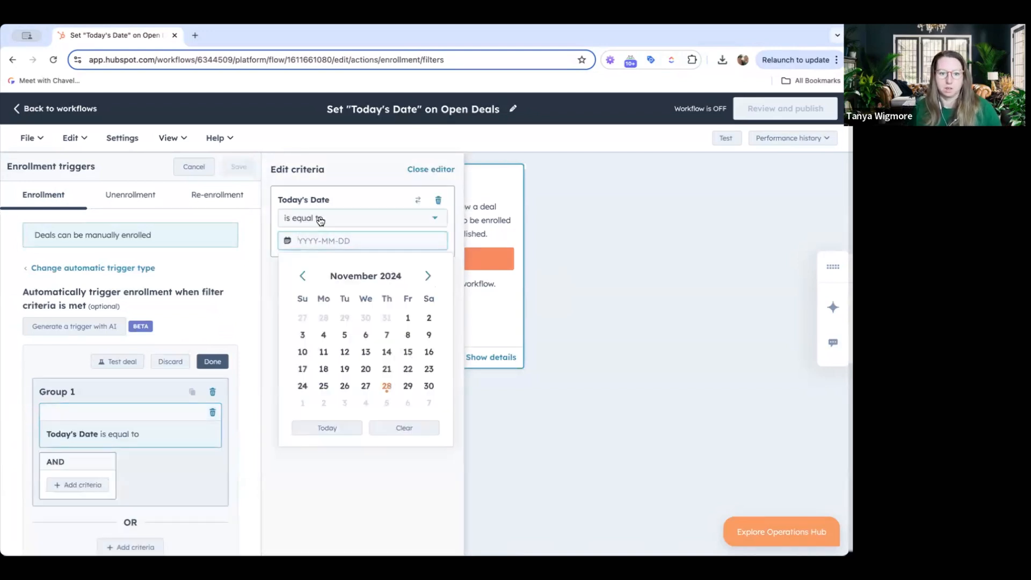
{"action": "left_click", "coordinate": [320, 219]}
{"action": "scroll", "coordinate": [340, 338], "scroll_direction": "down", "scroll_amount": 3}
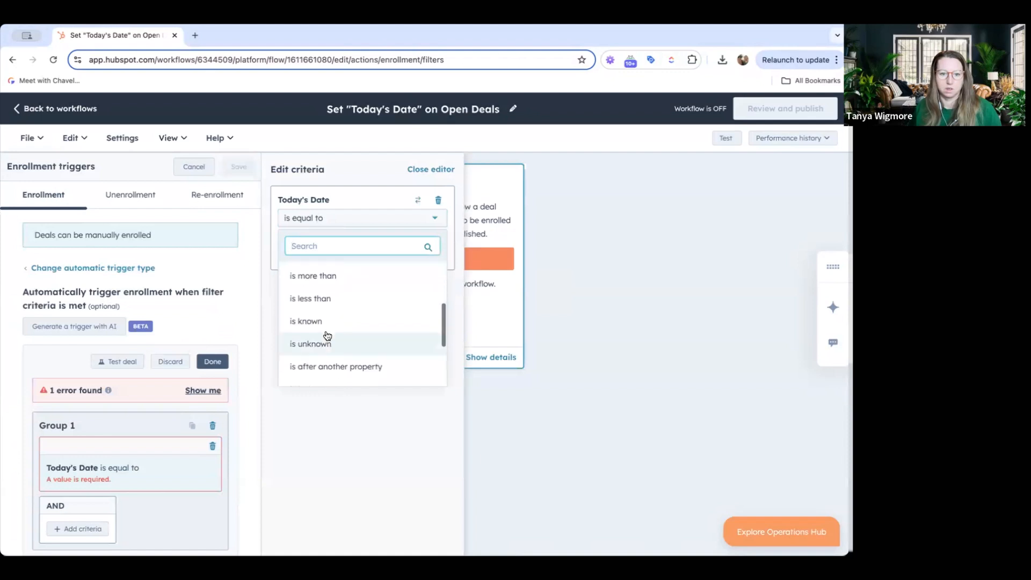
{"action": "left_click", "coordinate": [321, 344]}
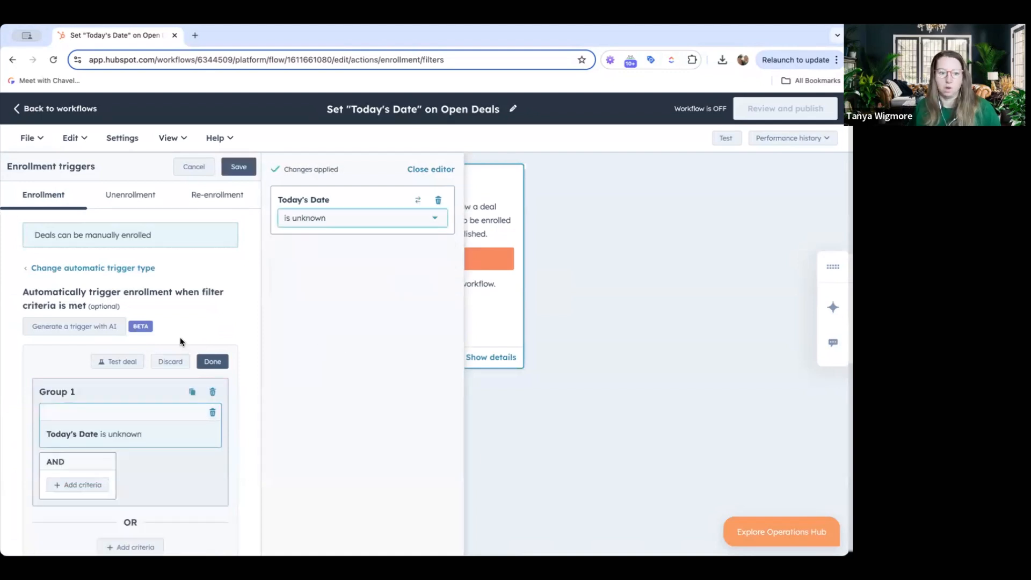
Add an OR criteria group filtering on Today's Date with the operator is more than
{"action": "scroll", "coordinate": [148, 355], "scroll_direction": "down", "scroll_amount": 1}
{"action": "left_click", "coordinate": [136, 517]}
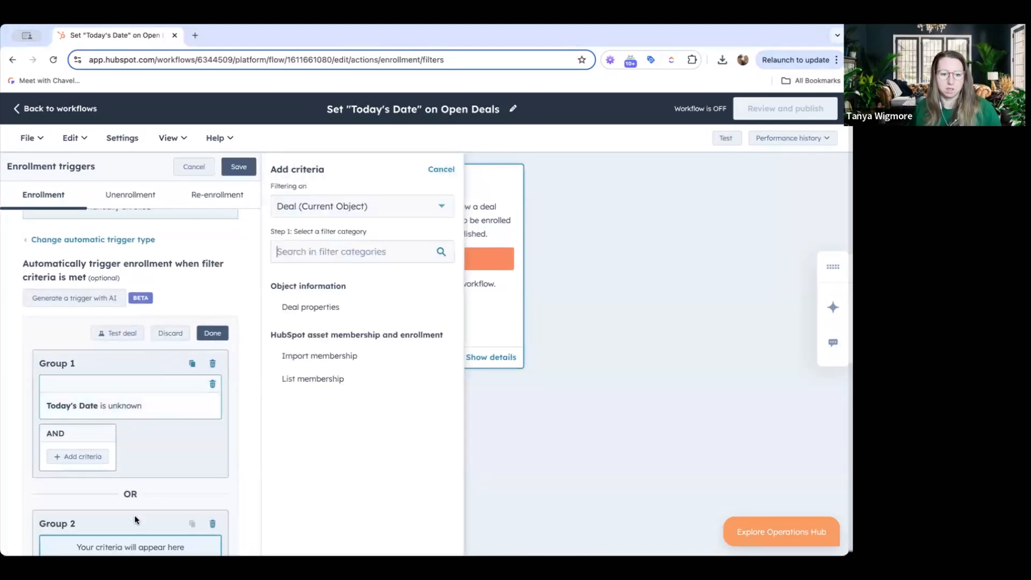
{"action": "left_click", "coordinate": [306, 306]}
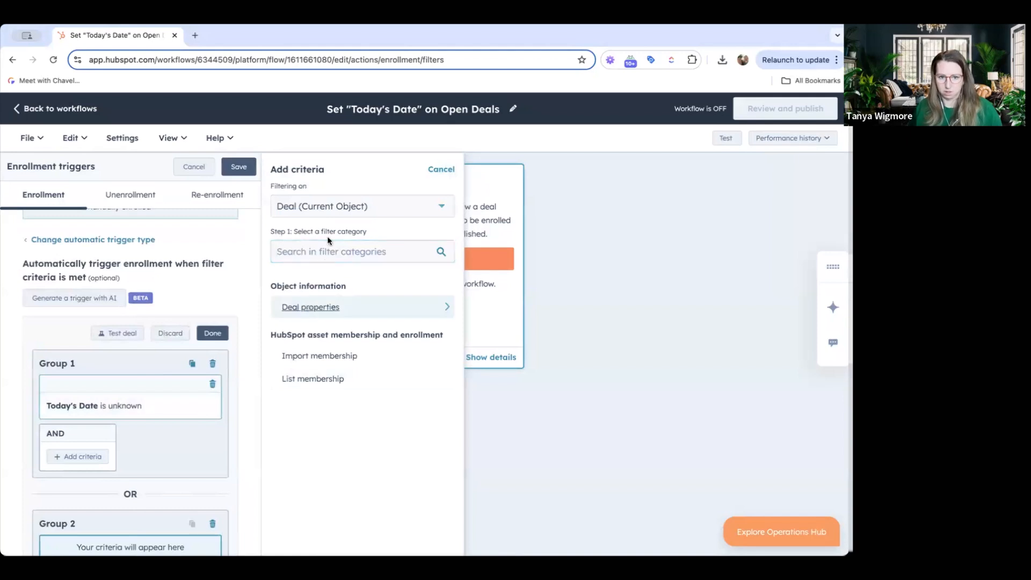
{"action": "type", "text": "today"}
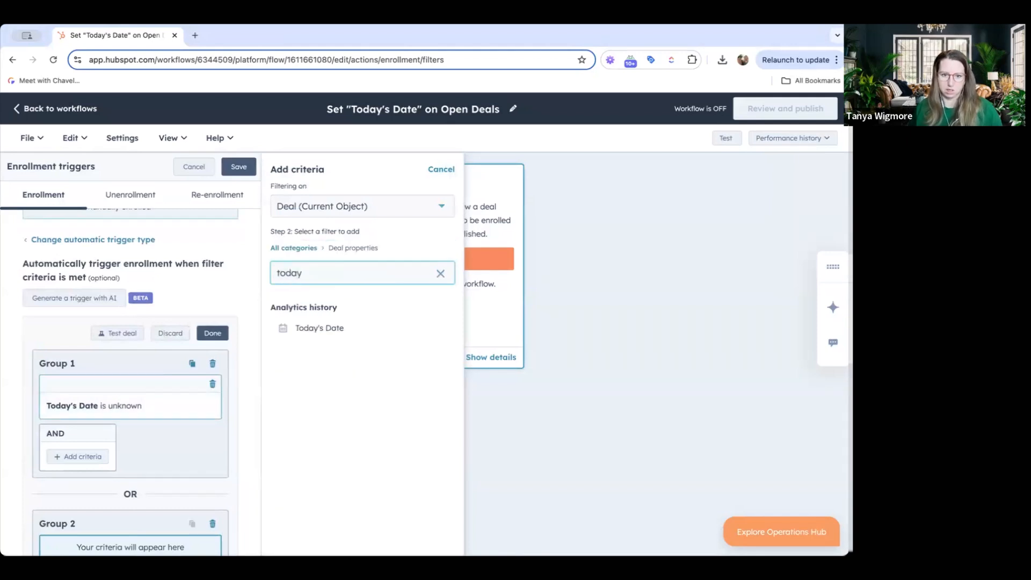
{"action": "left_click", "coordinate": [333, 327]}
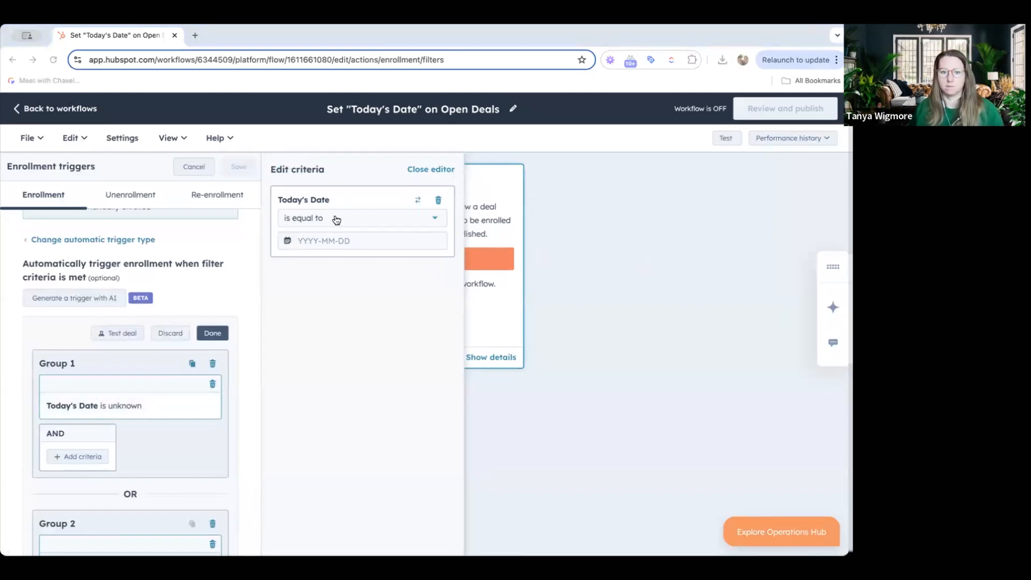
{"action": "left_click", "coordinate": [336, 219]}
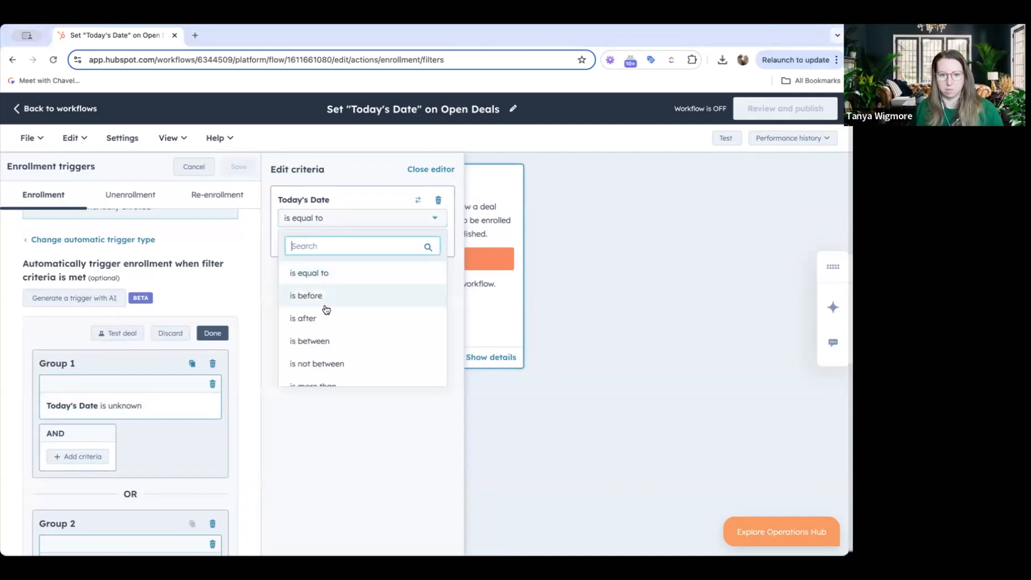
{"action": "scroll", "coordinate": [328, 357], "scroll_direction": "down", "scroll_amount": 2}
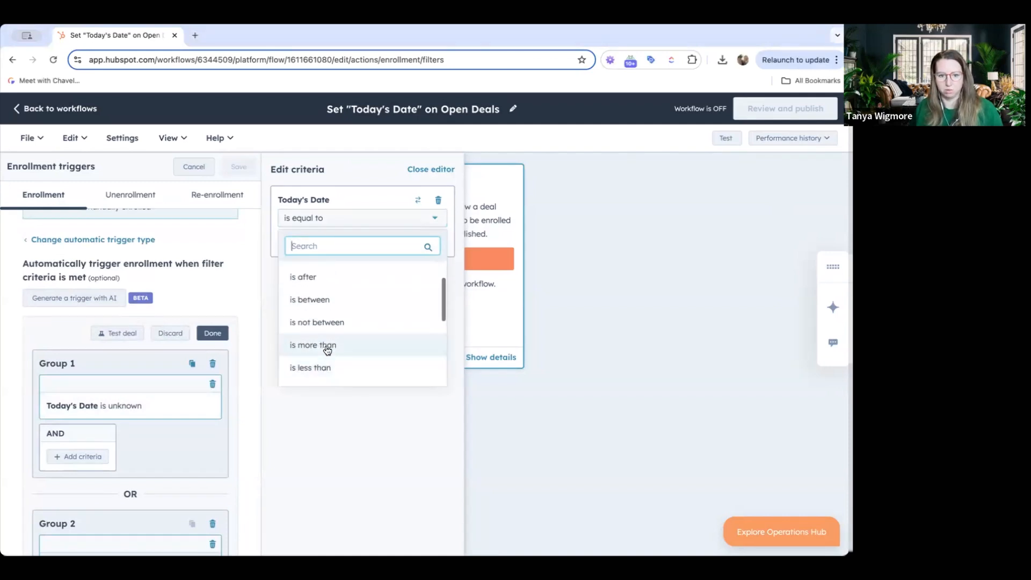
{"action": "left_click", "coordinate": [326, 345]}
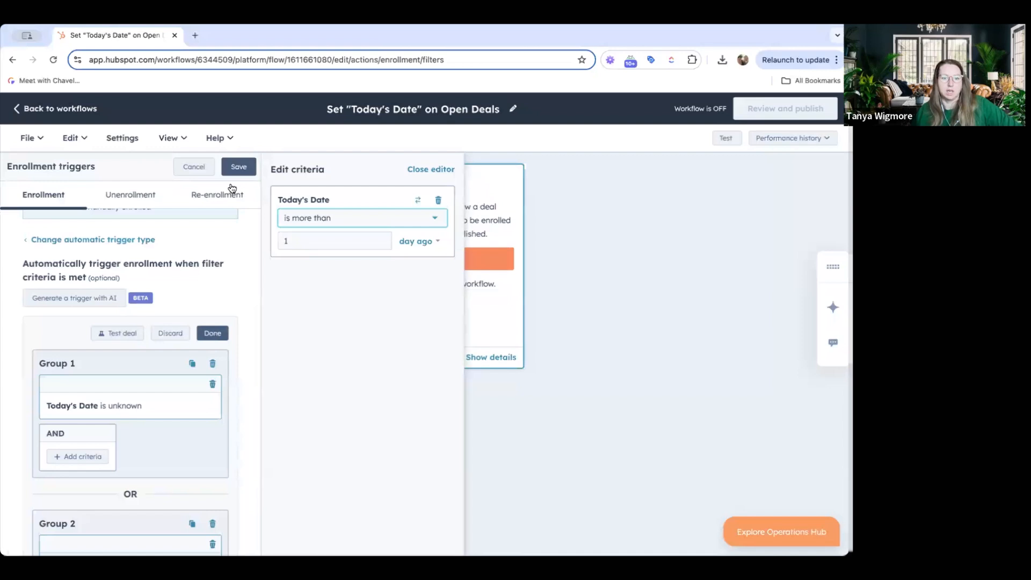
Allow deals to re-enroll after completing the workflow
{"action": "left_click", "coordinate": [143, 196]}
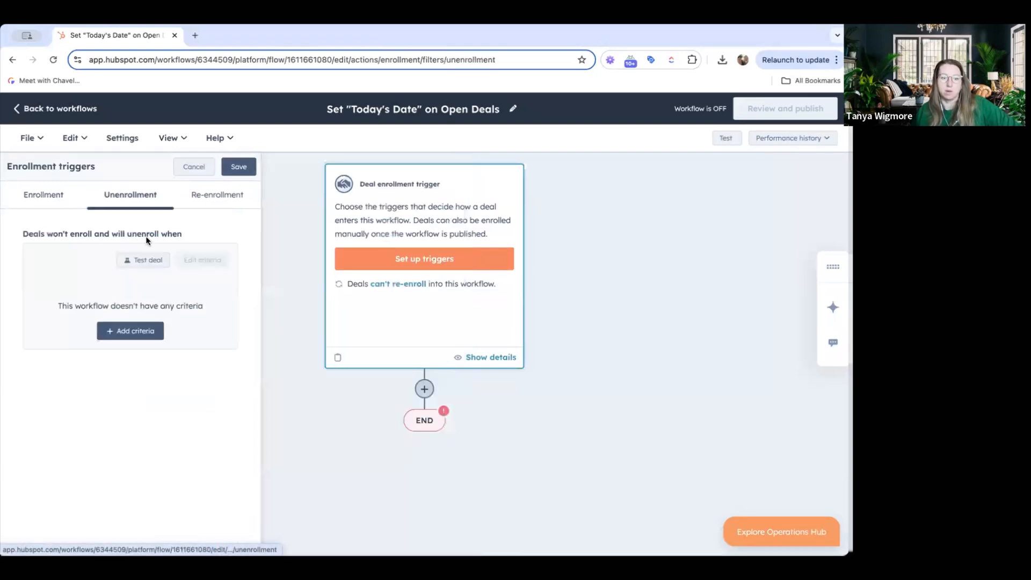
{"action": "left_click", "coordinate": [200, 198]}
{"action": "left_click", "coordinate": [64, 259]}
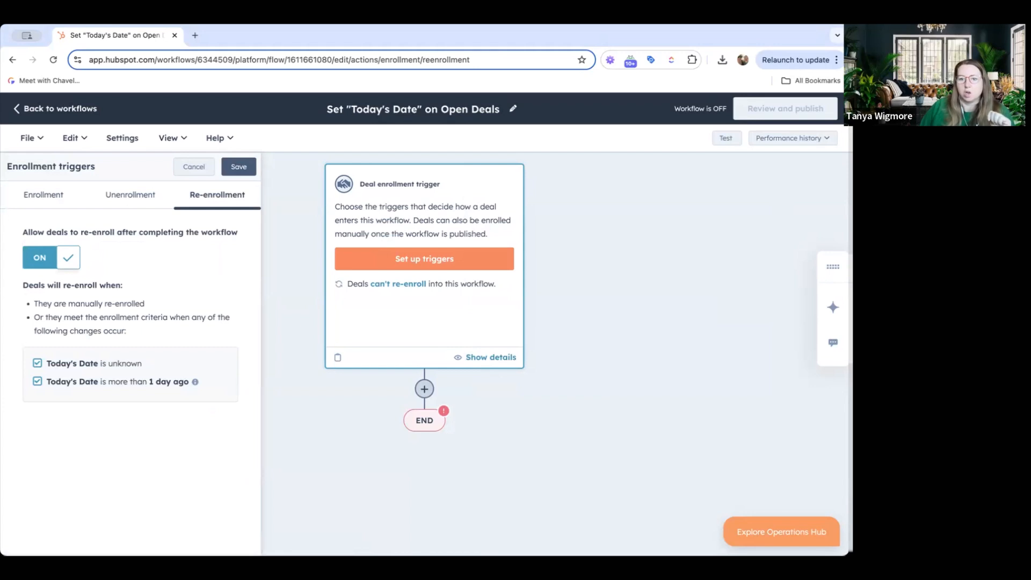
{"action": "left_click", "coordinate": [57, 201]}
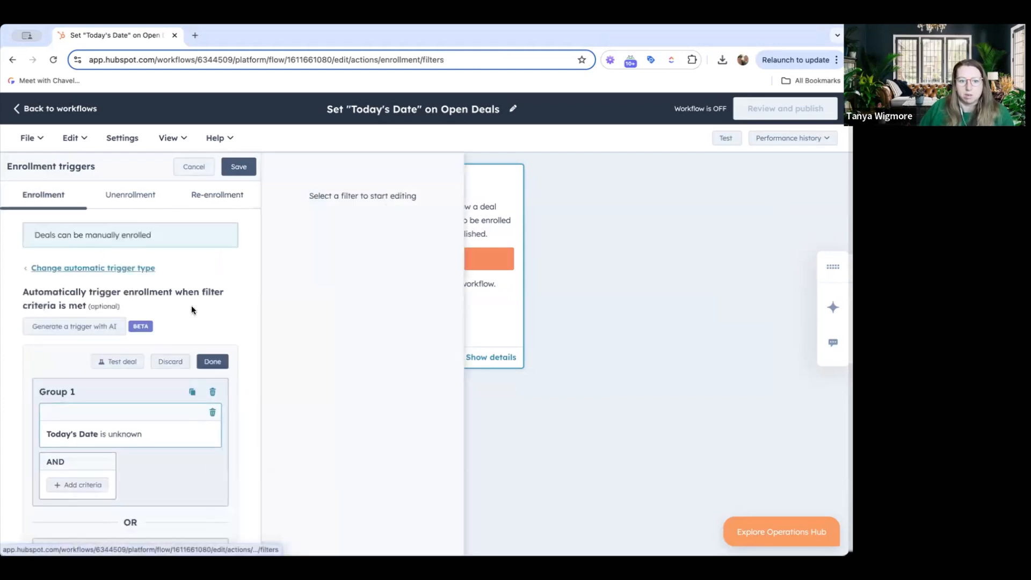
{"action": "scroll", "coordinate": [203, 299], "scroll_direction": "down", "scroll_amount": 3}
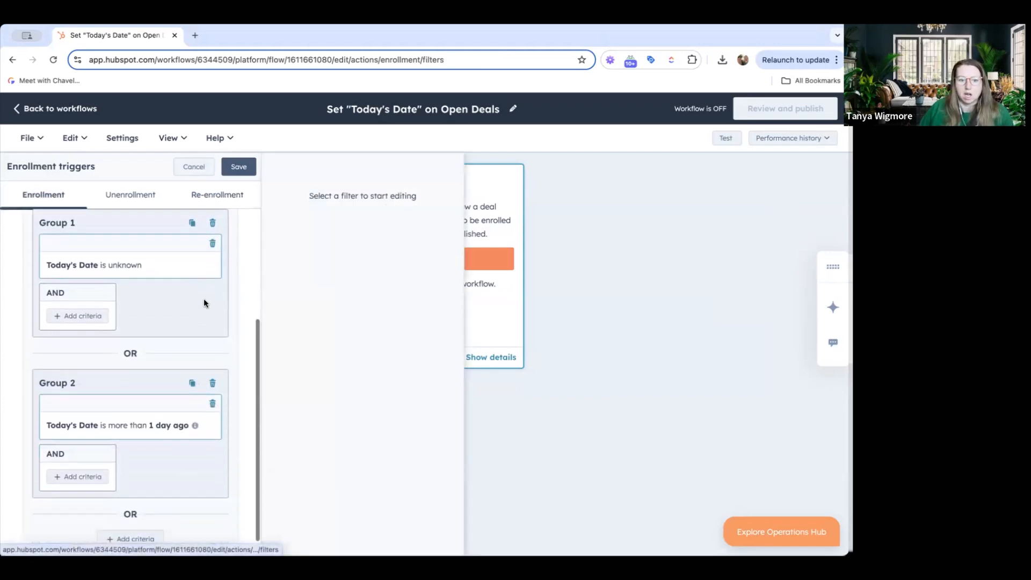
{"action": "left_click", "coordinate": [66, 325]}
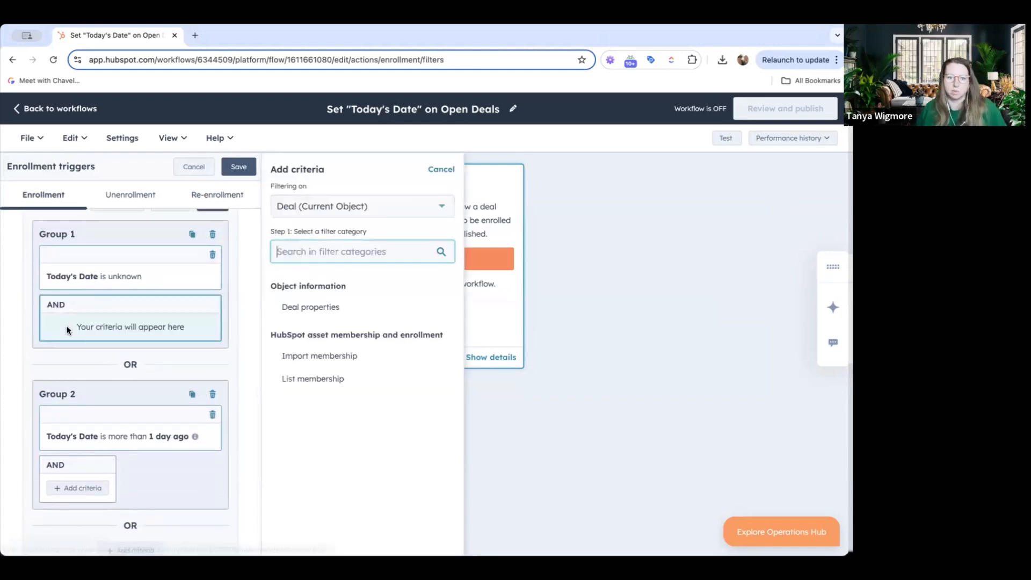
{"action": "left_click", "coordinate": [324, 317]}
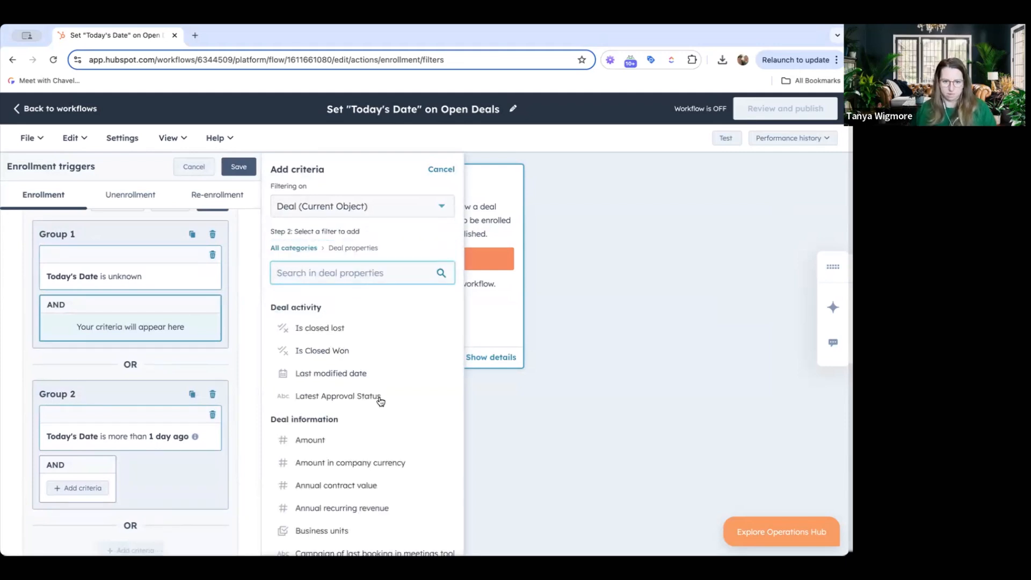
{"action": "left_click", "coordinate": [334, 329]}
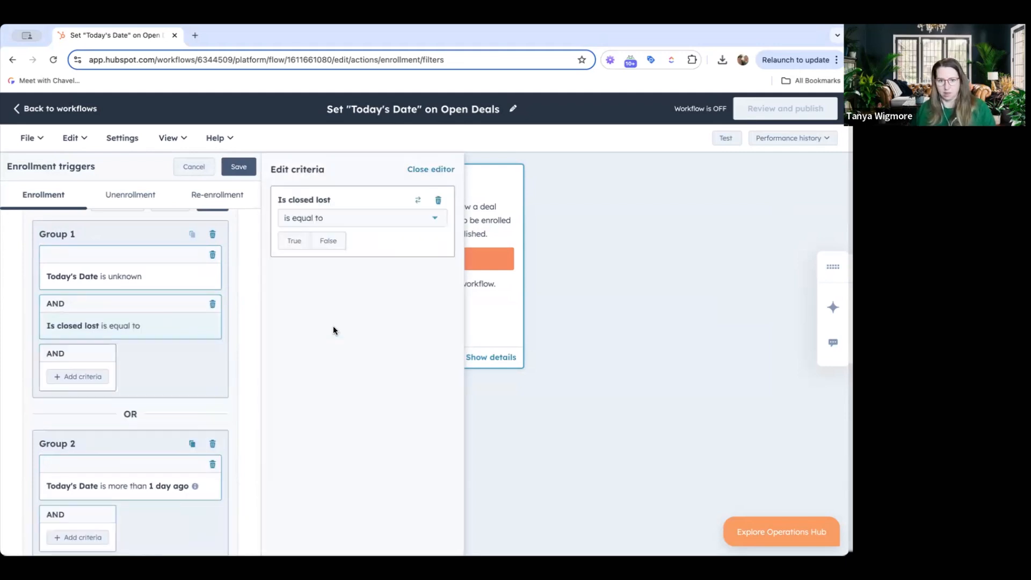
{"action": "left_click", "coordinate": [438, 201]}
Add an AND criterion to Group 1 where Is Deal Closed? is equal to False
{"action": "left_click", "coordinate": [83, 328]}
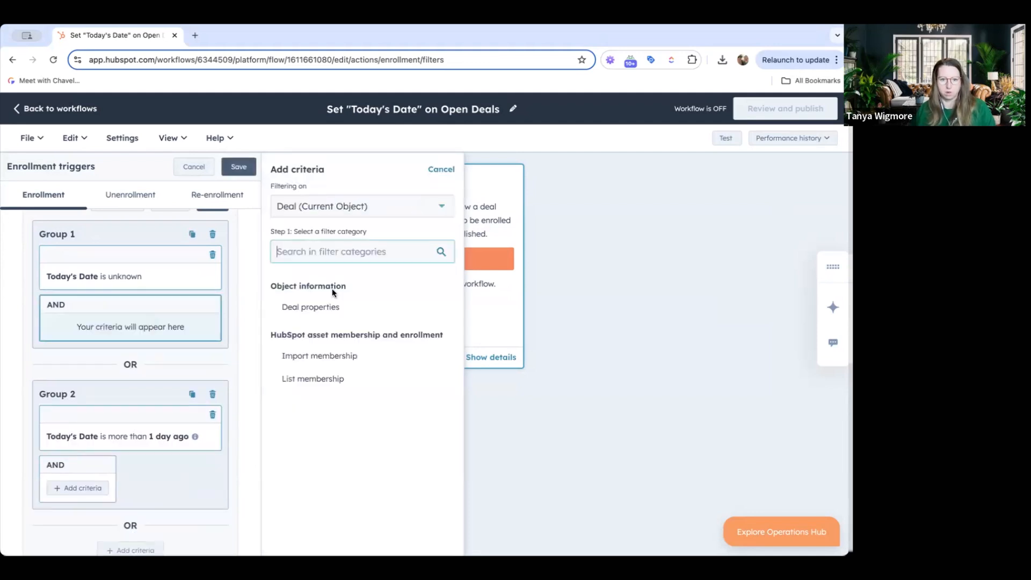
{"action": "left_click", "coordinate": [315, 310]}
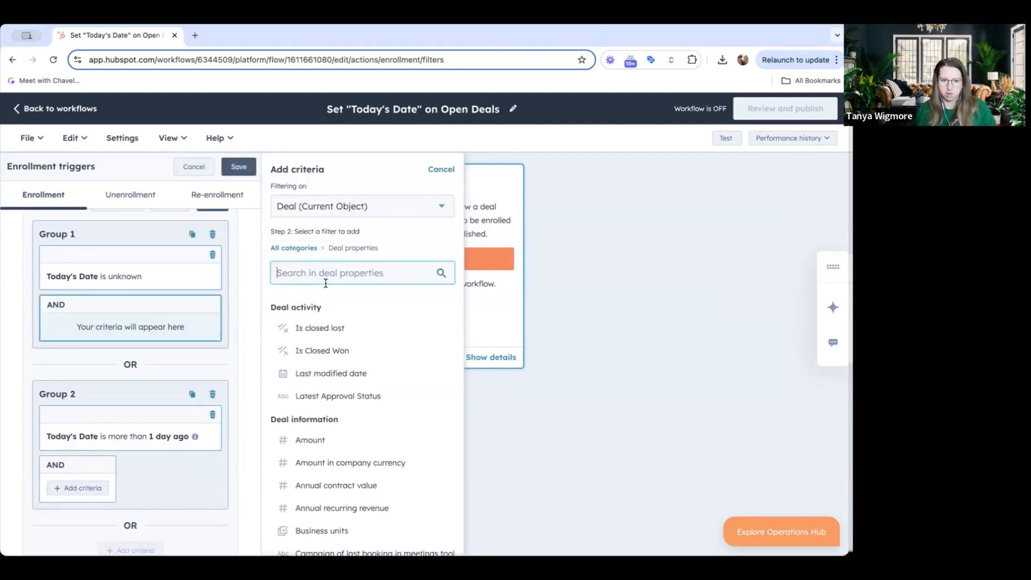
{"action": "type", "text": "clos"}
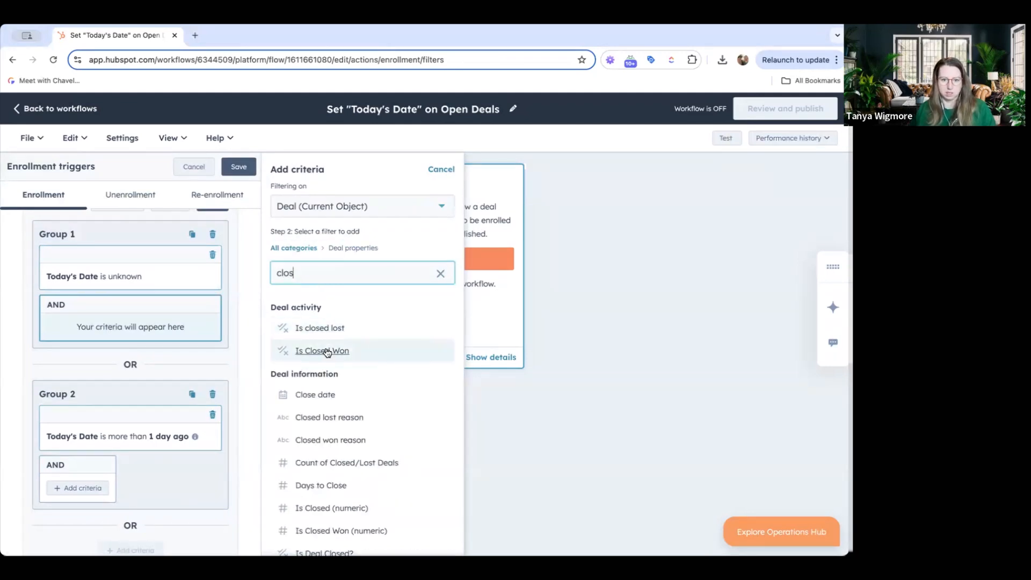
{"action": "scroll", "coordinate": [330, 376], "scroll_direction": "down", "scroll_amount": 3}
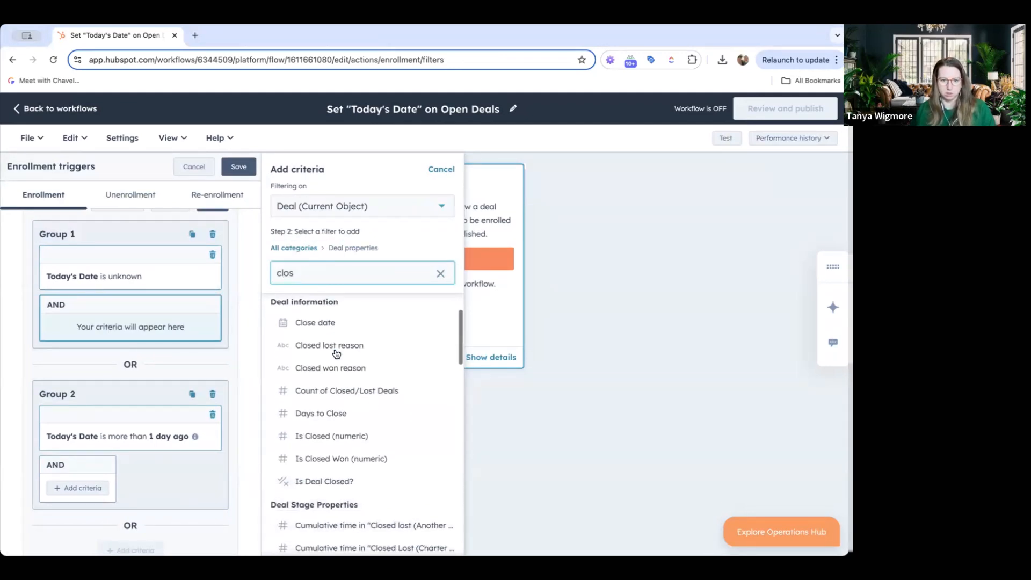
{"action": "left_click", "coordinate": [327, 444]}
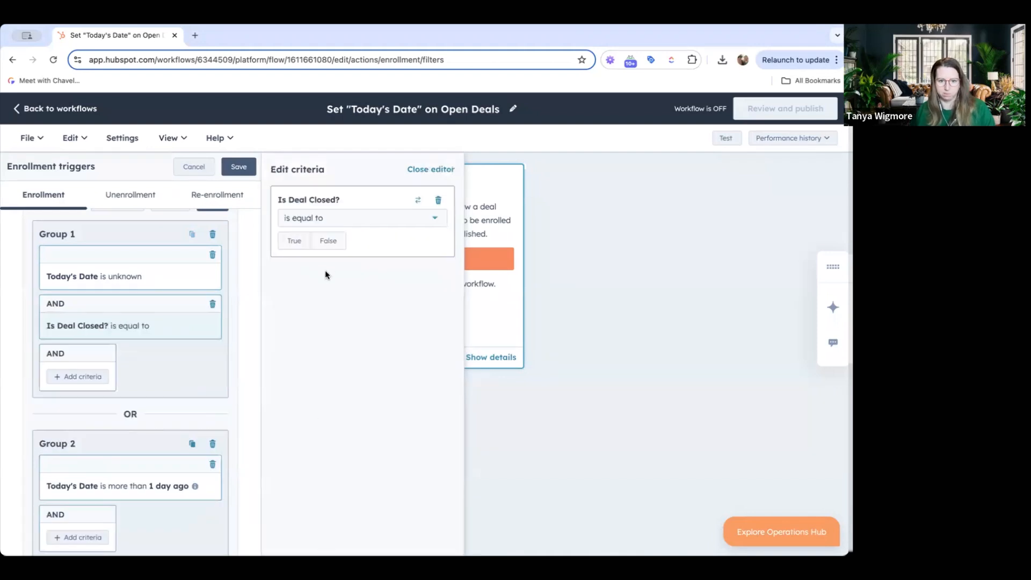
{"action": "left_click", "coordinate": [330, 242]}
Add the same Is Deal Closed? is equal to False criterion as an AND condition in Group 2
{"action": "scroll", "coordinate": [163, 400], "scroll_direction": "down", "scroll_amount": 2}
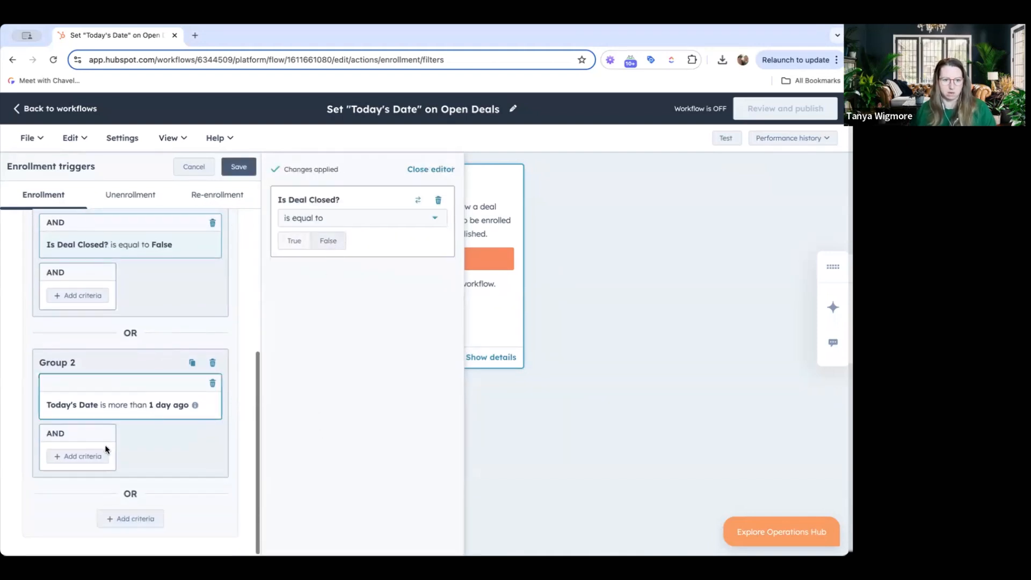
{"action": "left_click", "coordinate": [84, 456]}
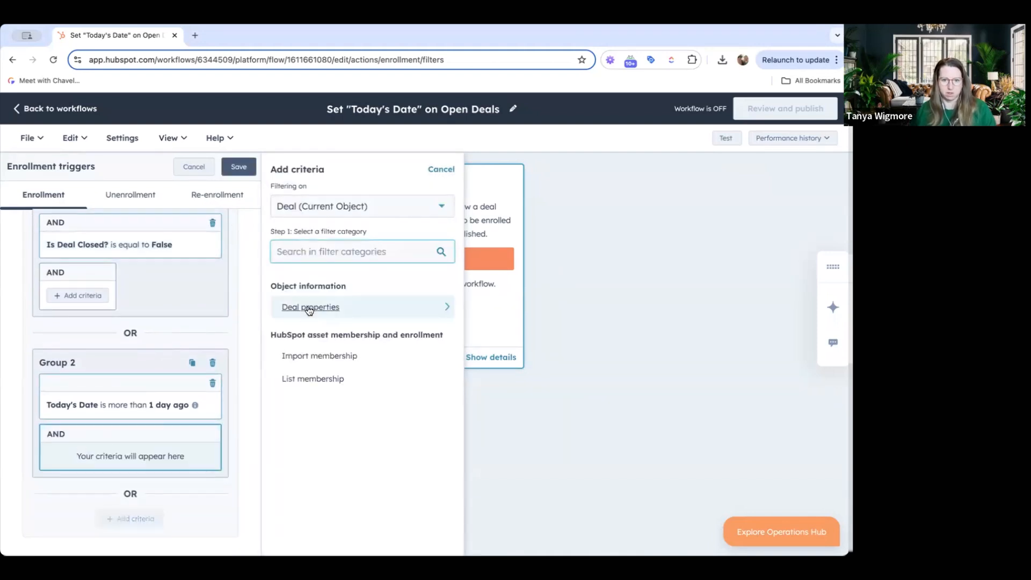
{"action": "left_click", "coordinate": [308, 307]}
{"action": "type", "text": "clos"}
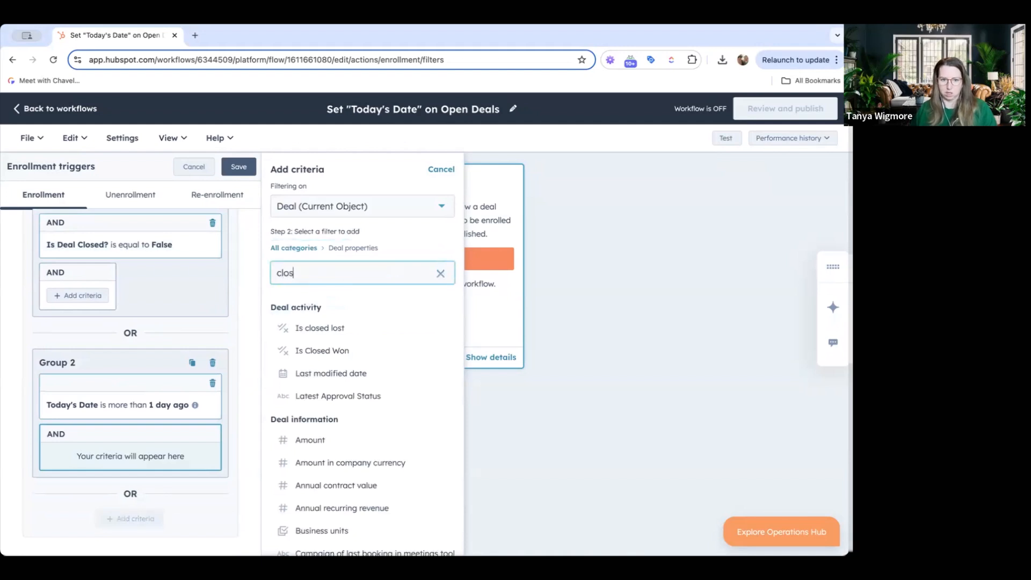
{"action": "scroll", "coordinate": [354, 437], "scroll_direction": "down", "scroll_amount": 3}
{"action": "left_click", "coordinate": [336, 437]}
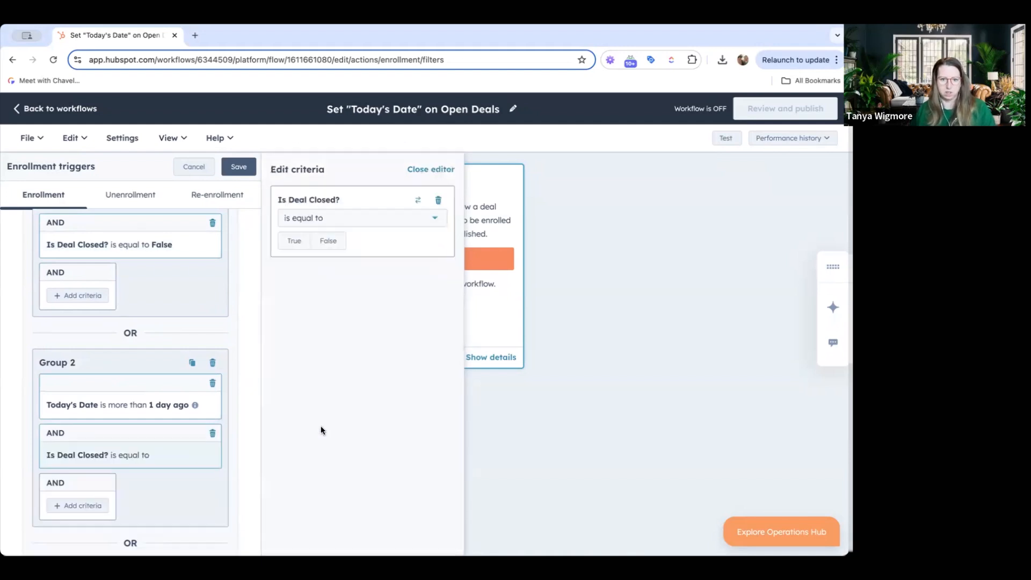
{"action": "left_click", "coordinate": [326, 244]}
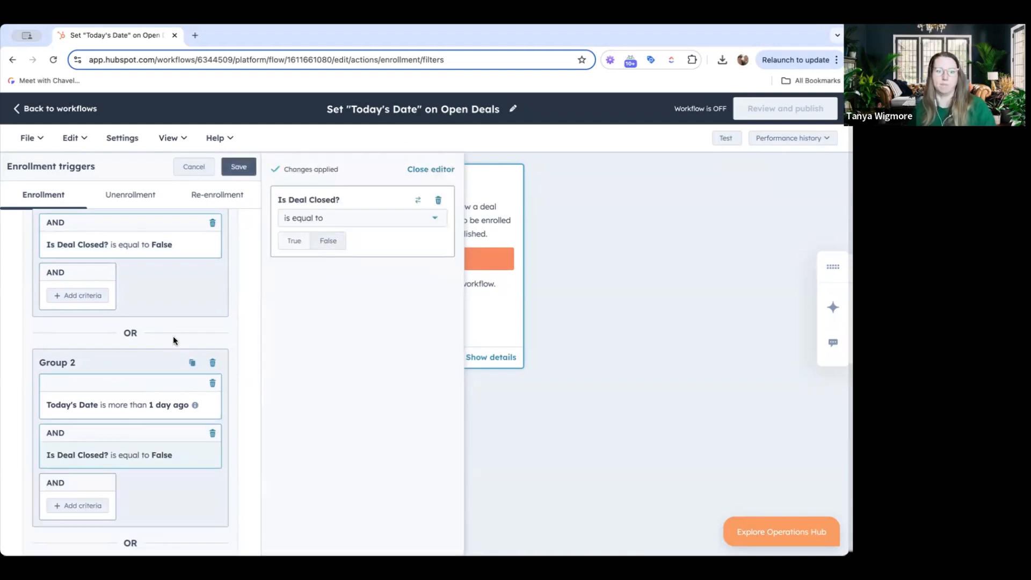
Include the Is Deal Closed? is equal to False change as a re-enrollment trigger and save the enrollment triggers
{"action": "scroll", "coordinate": [185, 275], "scroll_direction": "up", "scroll_amount": 3}
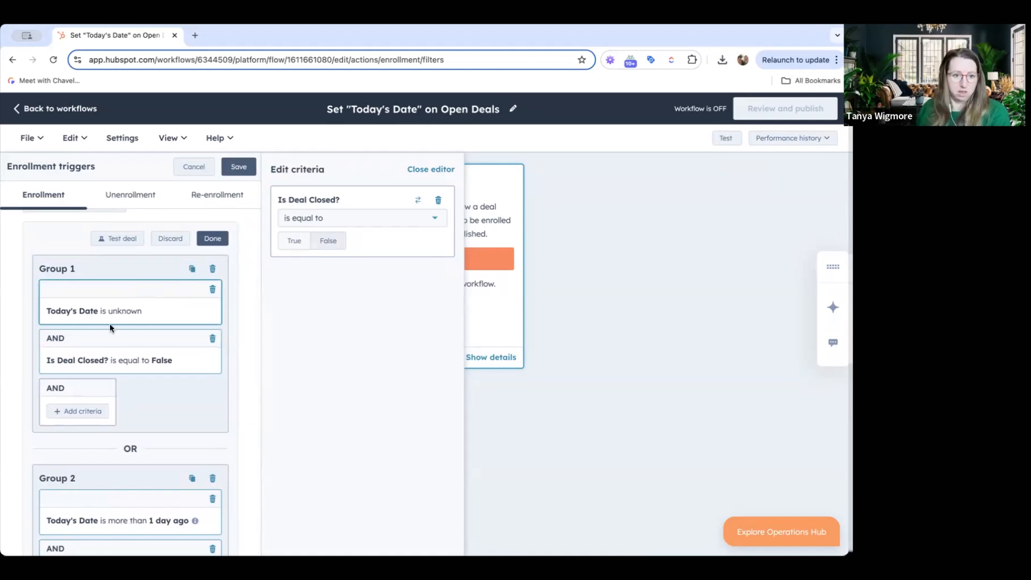
{"action": "scroll", "coordinate": [113, 328], "scroll_direction": "down", "scroll_amount": 2}
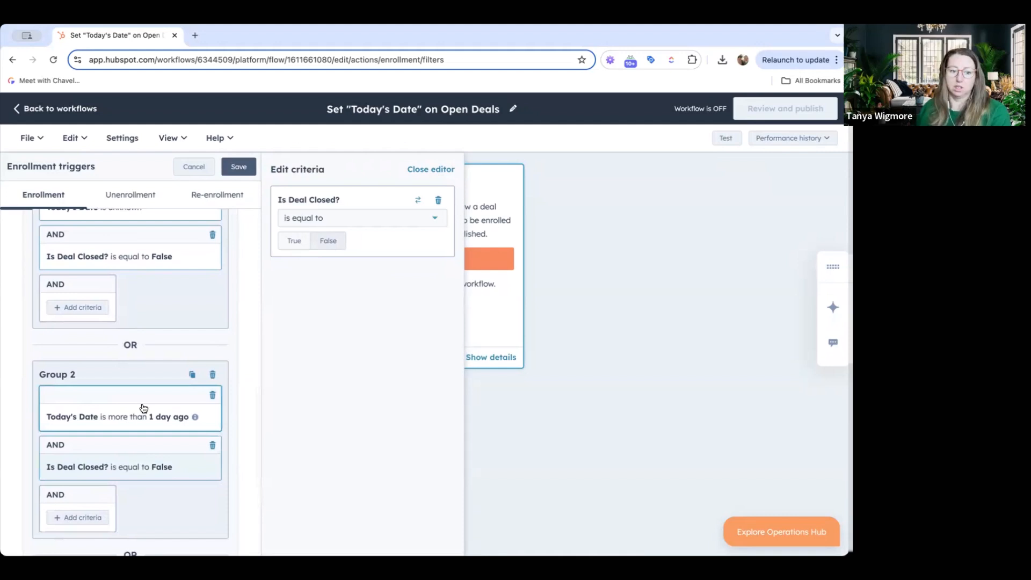
{"action": "left_click", "coordinate": [164, 197]}
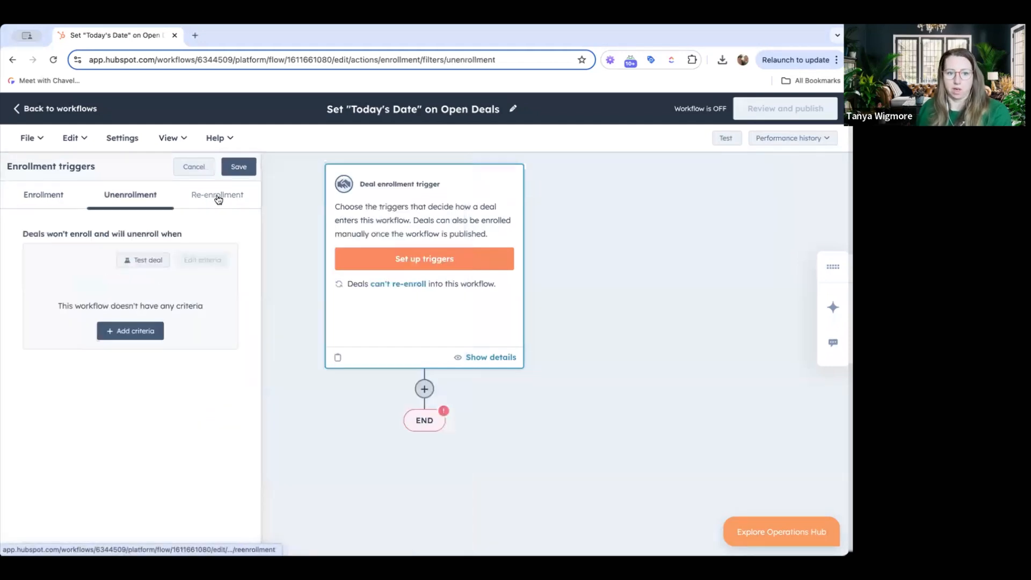
{"action": "left_click", "coordinate": [219, 196]}
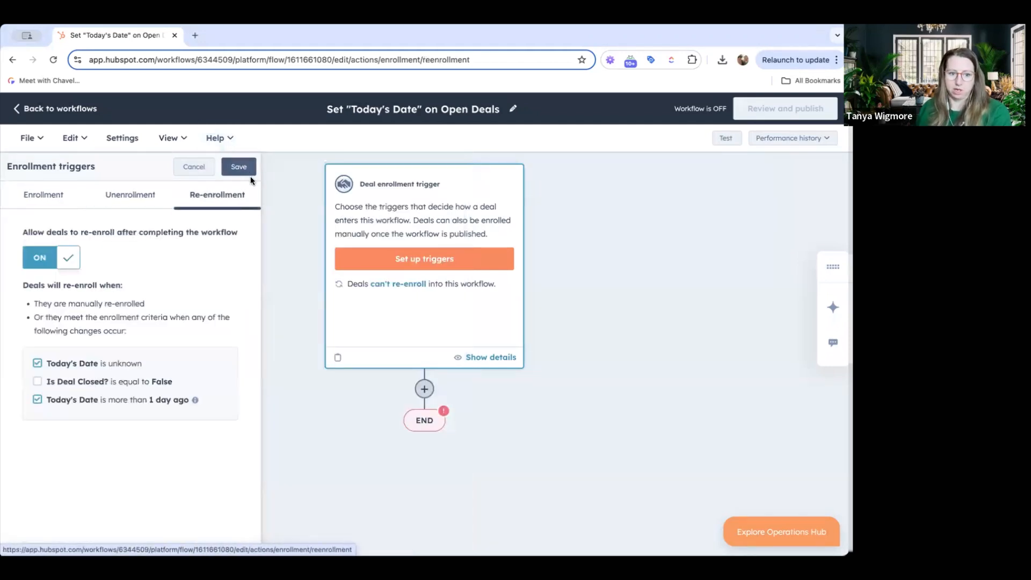
{"action": "left_click", "coordinate": [37, 382]}
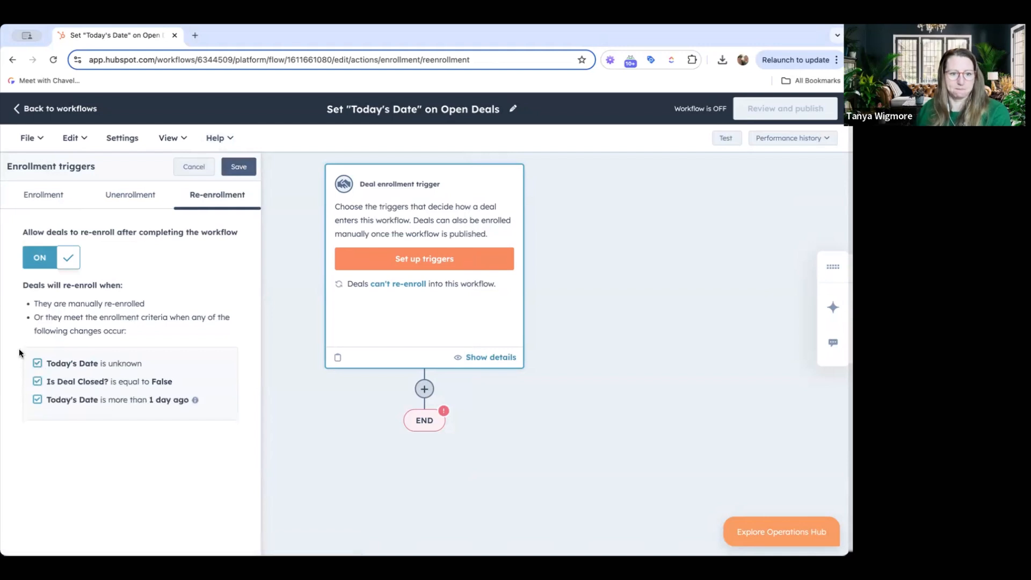
{"action": "left_click", "coordinate": [231, 167]}
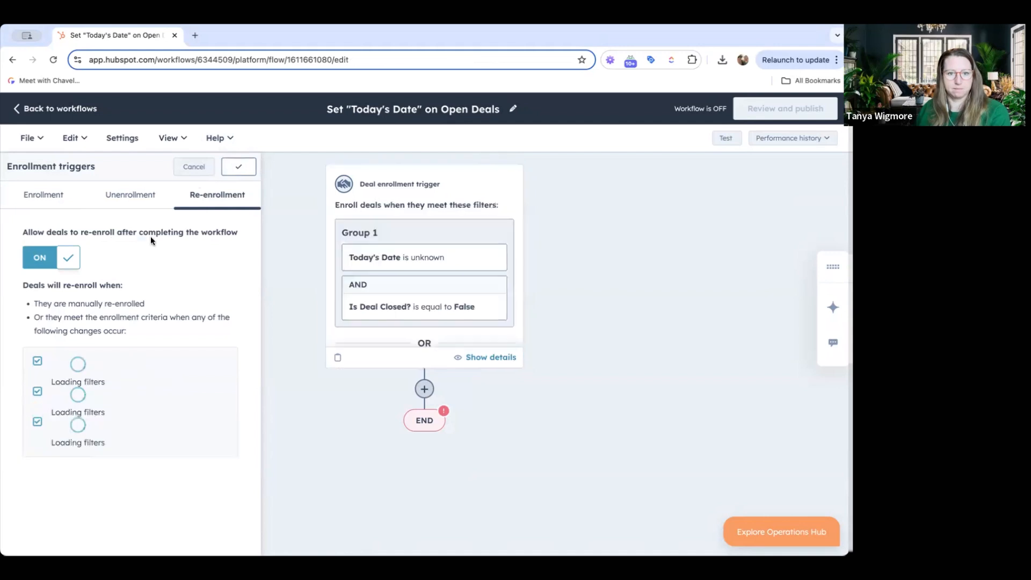
Add an Edit record action after the deal enrollment trigger
{"action": "left_click", "coordinate": [487, 333]}
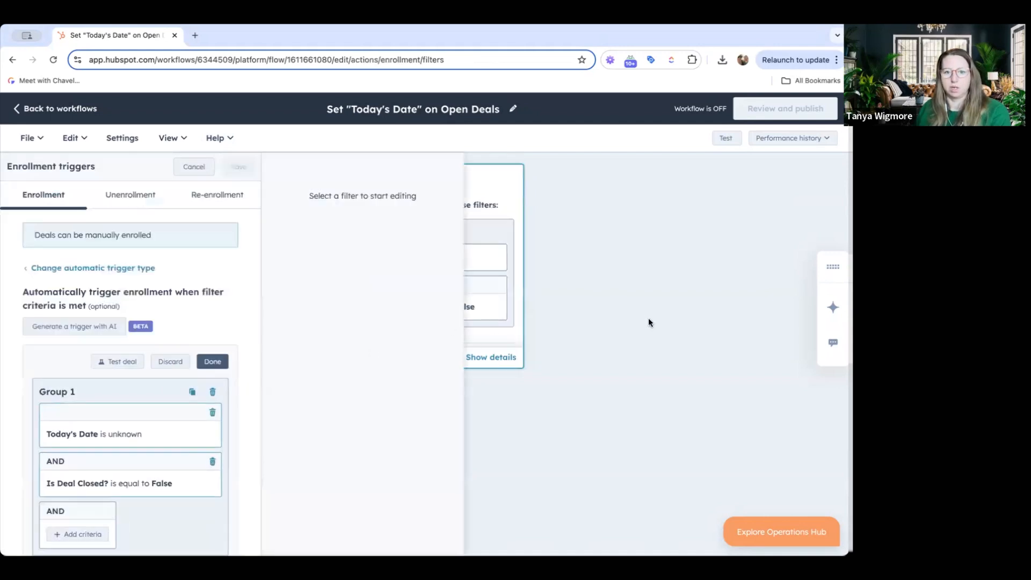
{"action": "left_click", "coordinate": [196, 167]}
{"action": "scroll", "coordinate": [444, 366], "scroll_direction": "down", "scroll_amount": 2}
{"action": "left_click", "coordinate": [423, 360]}
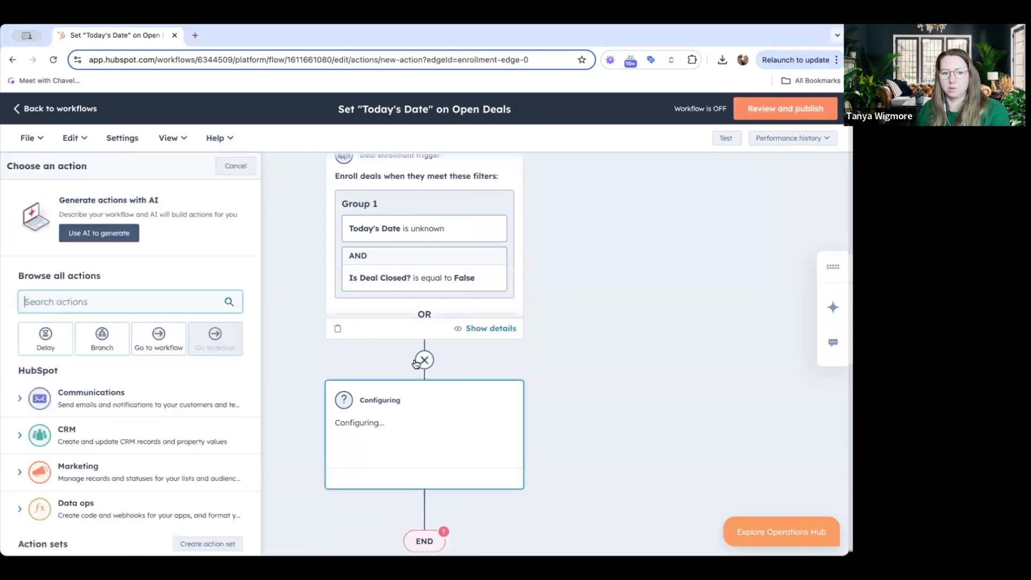
{"action": "left_click", "coordinate": [118, 439]}
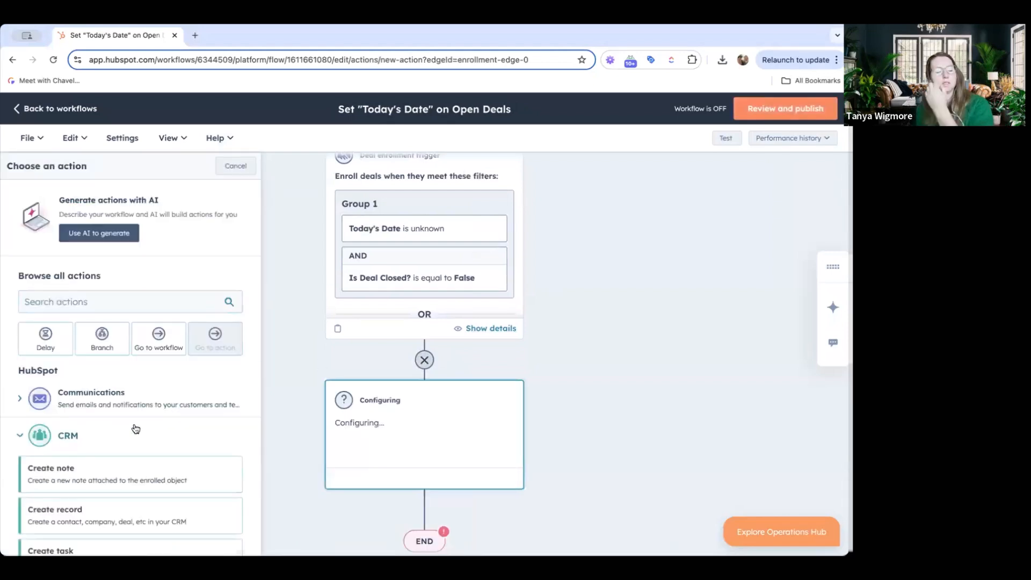
{"action": "scroll", "coordinate": [134, 427], "scroll_direction": "down", "scroll_amount": 3}
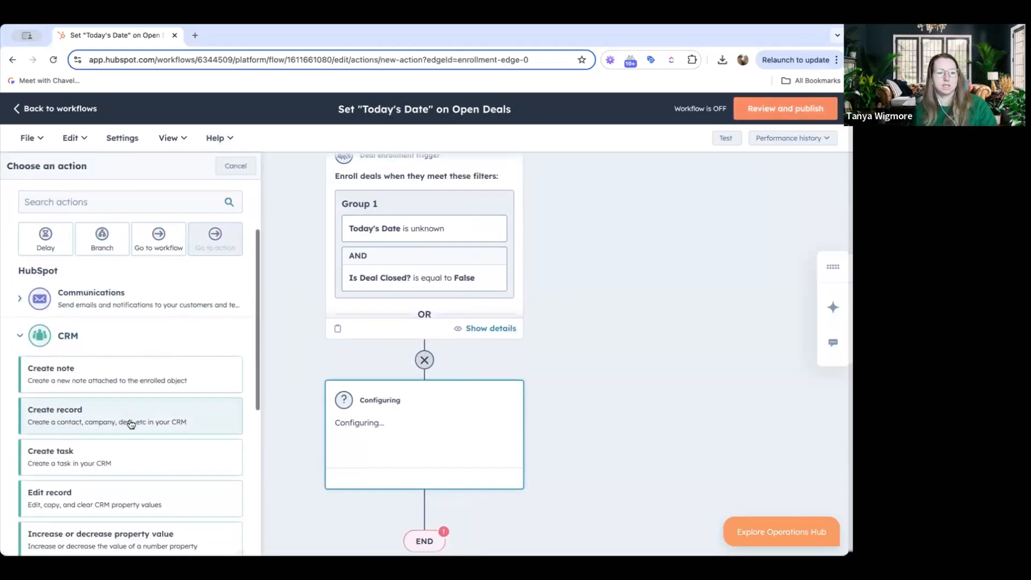
{"action": "scroll", "coordinate": [131, 424], "scroll_direction": "down", "scroll_amount": 1}
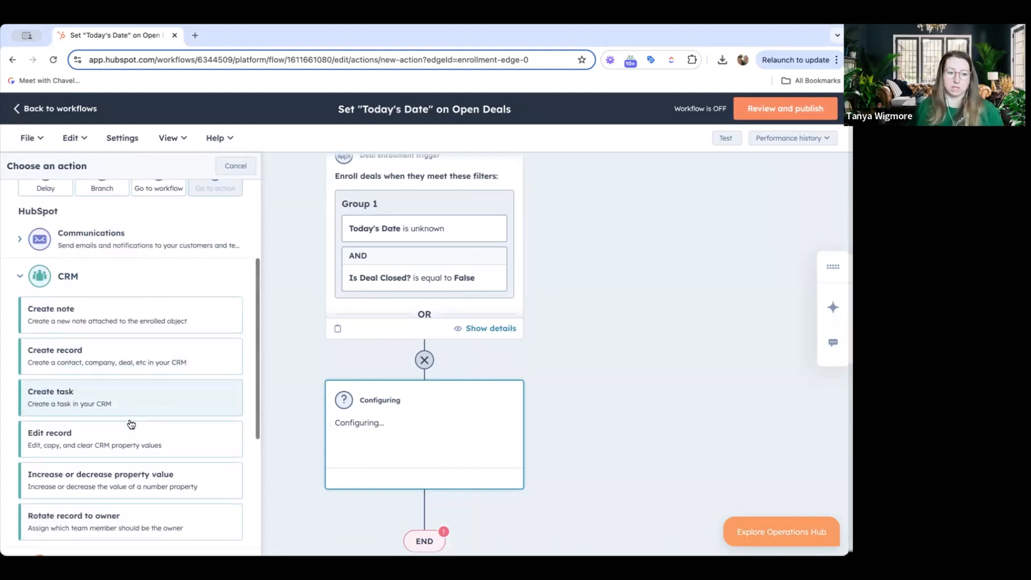
{"action": "left_click", "coordinate": [123, 433]}
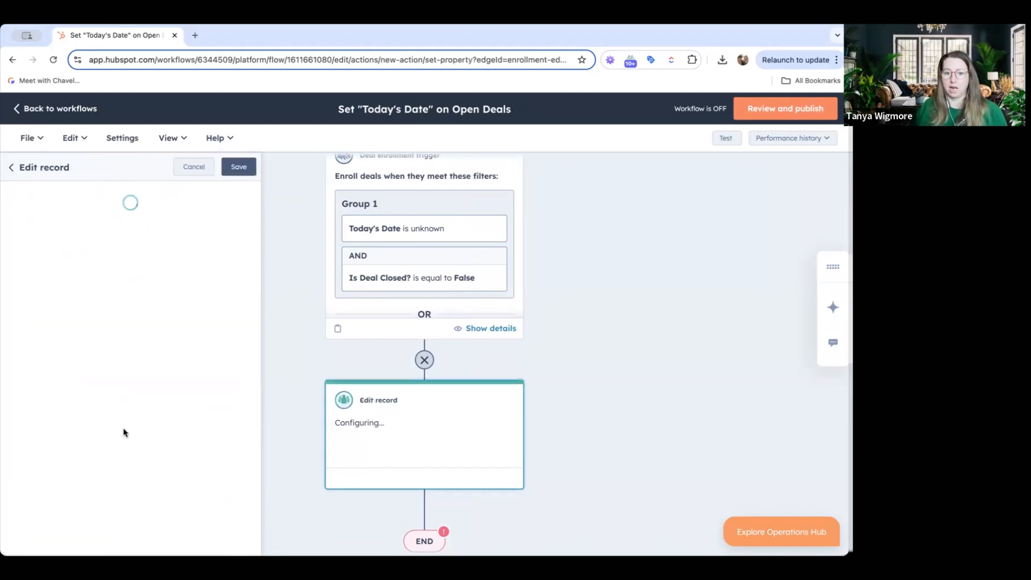
Configure the action to set Today's Date using the date the action completes, and save it
{"action": "left_click", "coordinate": [95, 286]}
{"action": "type", "text": "tod"}
{"action": "left_click", "coordinate": [70, 361]}
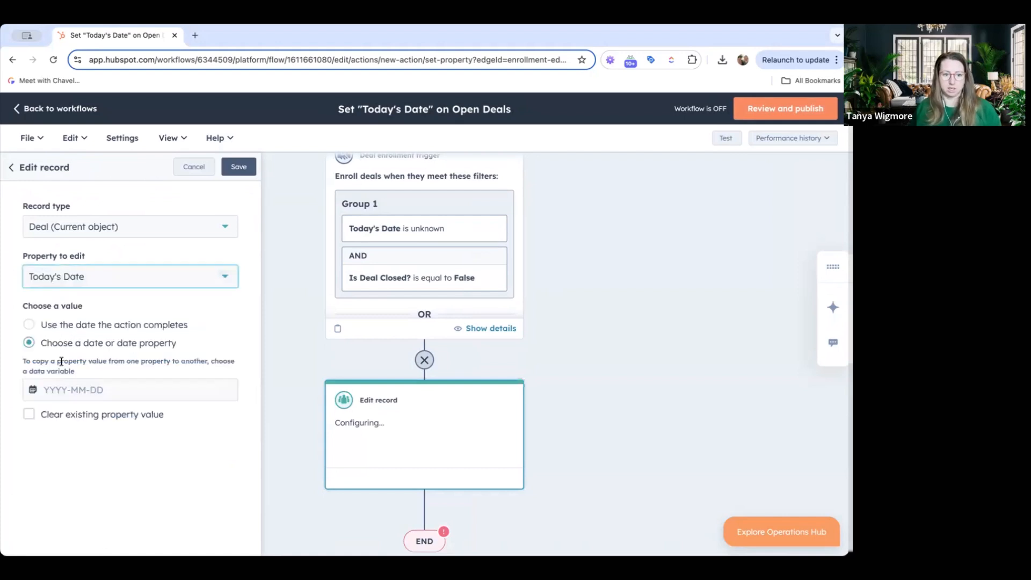
{"action": "left_click", "coordinate": [76, 325]}
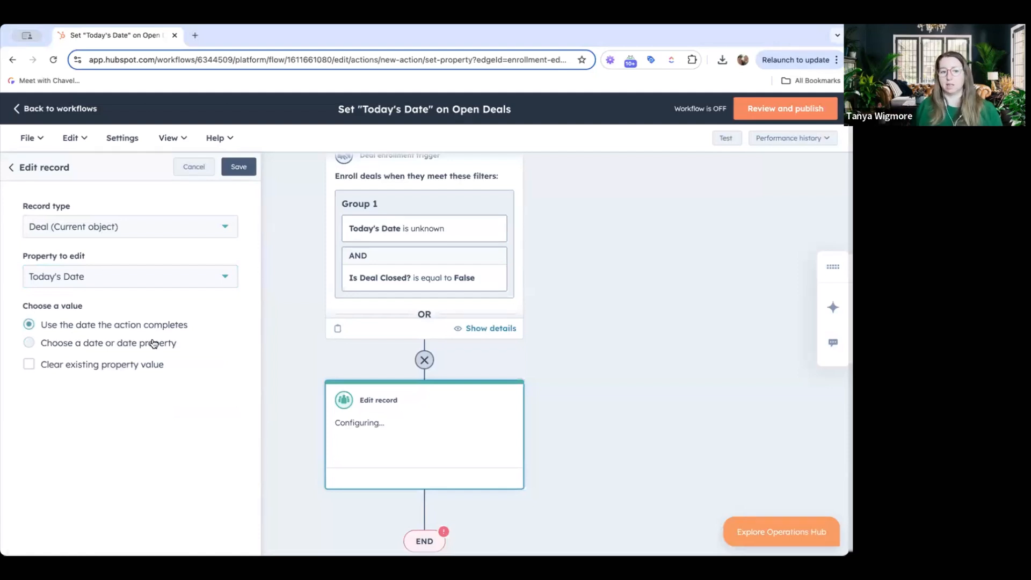
{"action": "left_click", "coordinate": [239, 166]}
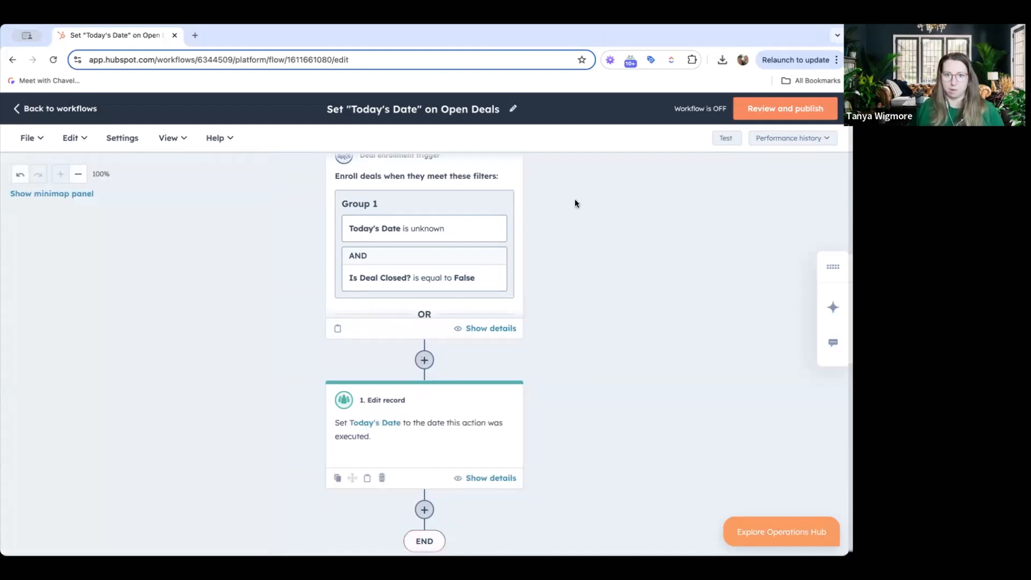
Review and publish the workflow, choosing to enroll existing deals that meet the criteria, and turn it on
{"action": "left_click", "coordinate": [770, 110]}
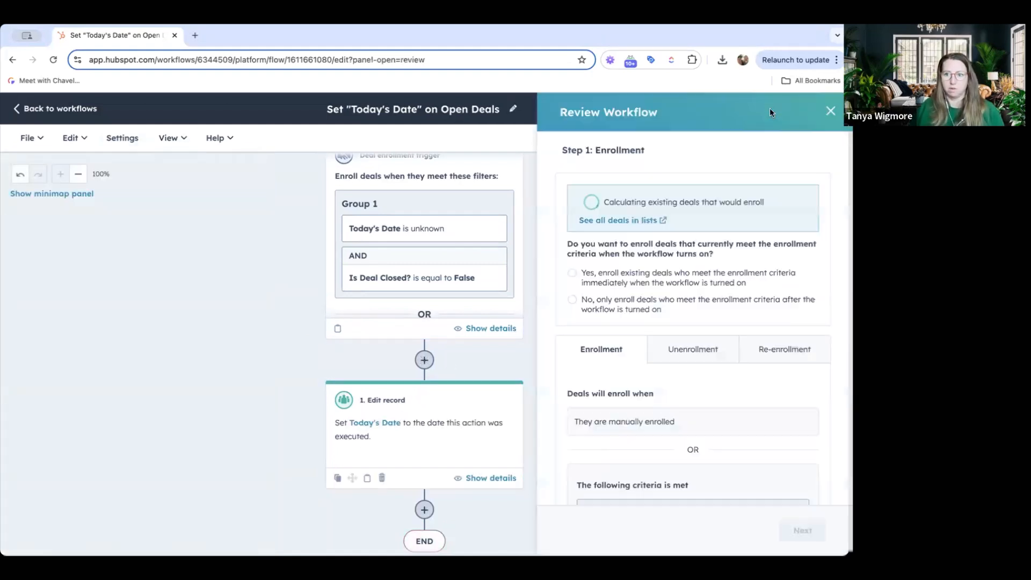
{"action": "left_click", "coordinate": [573, 275]}
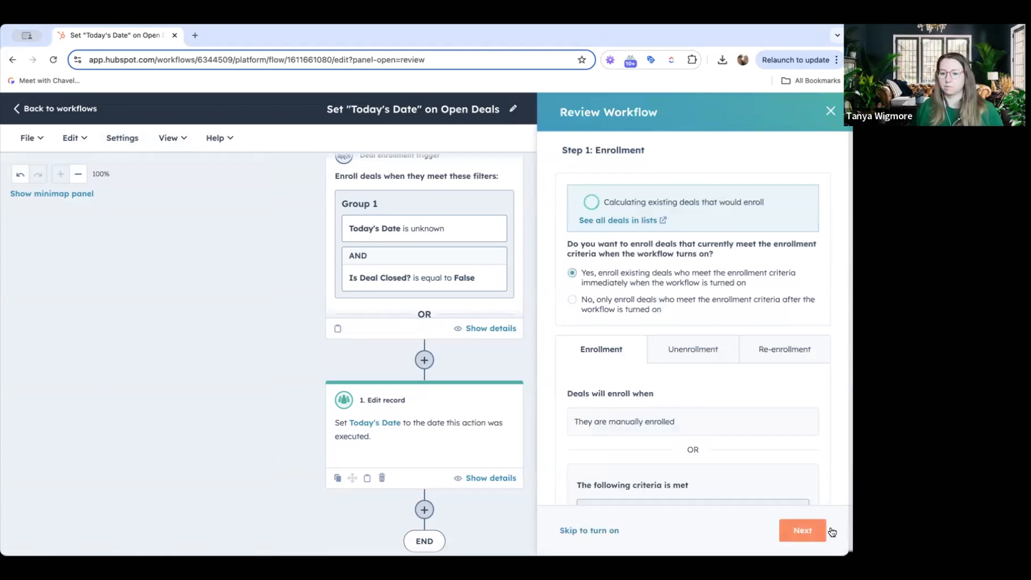
{"action": "left_click", "coordinate": [802, 530]}
{"action": "left_click", "coordinate": [801, 531]}
{"action": "left_click", "coordinate": [802, 531]}
{"action": "left_click", "coordinate": [801, 531]}
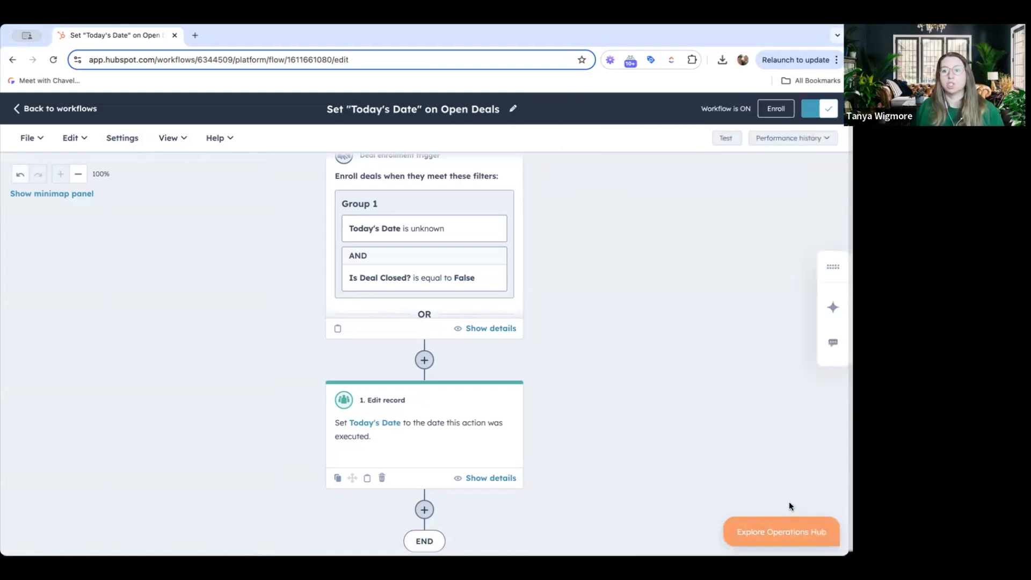
Leave the workflow and open the New London Youth Affairs Playgroup deal's properties, searching for Today's Date
{"action": "left_click", "coordinate": [71, 108]}
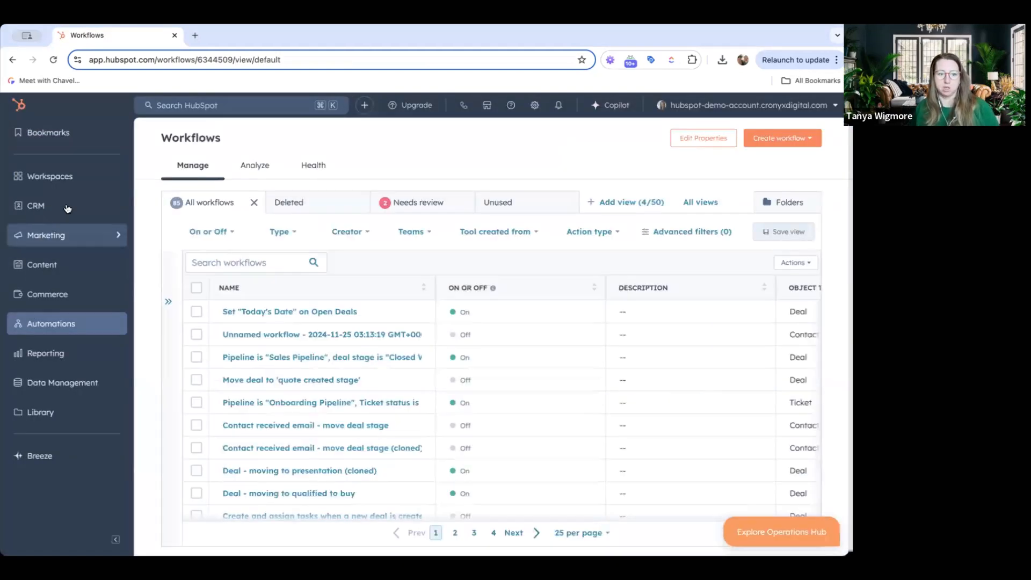
{"action": "mouse_move", "coordinate": [67, 208]}
{"action": "left_click", "coordinate": [159, 259]}
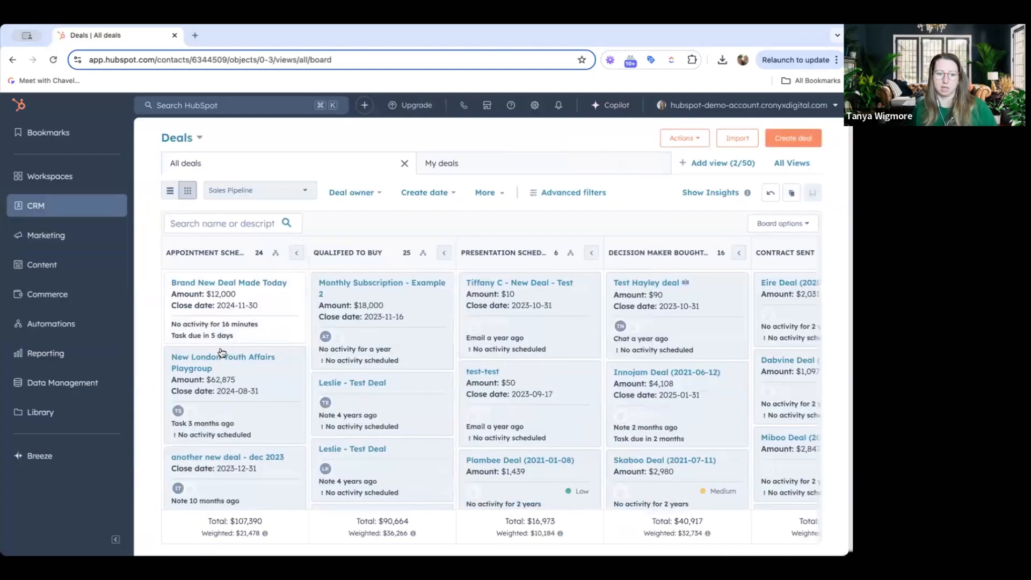
{"action": "left_click", "coordinate": [215, 353]}
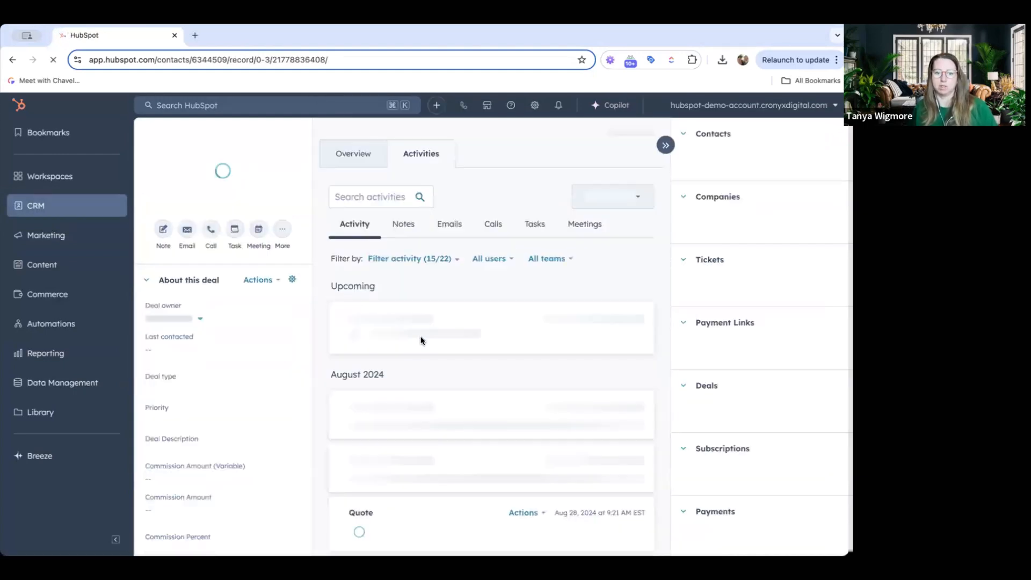
{"action": "left_click", "coordinate": [262, 330]}
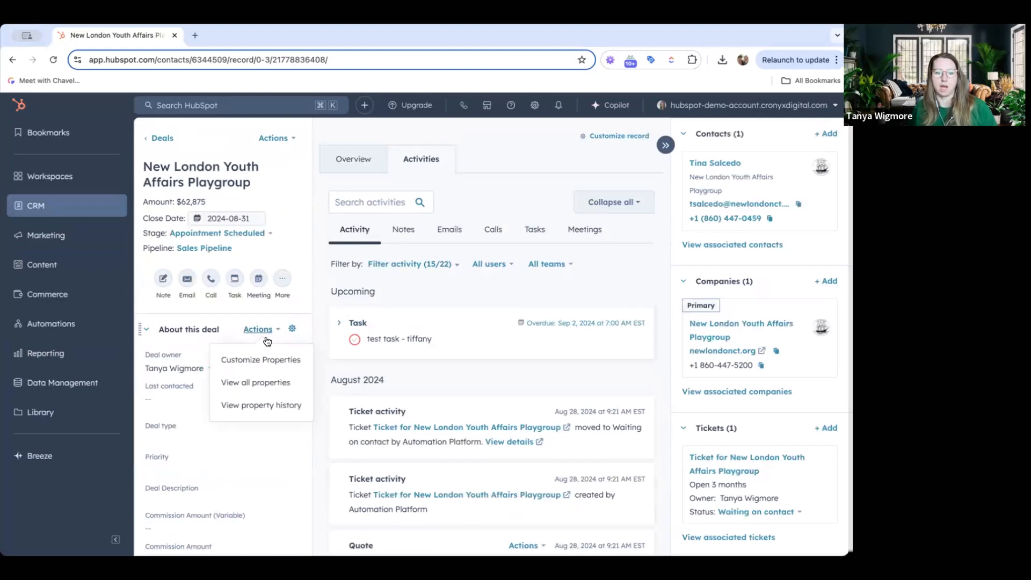
{"action": "left_click", "coordinate": [259, 382]}
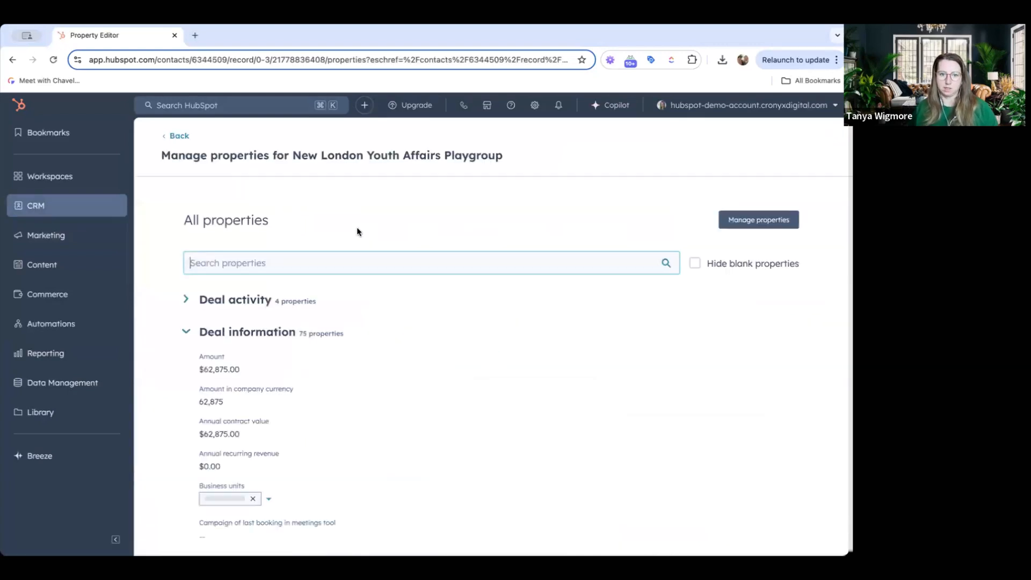
{"action": "type", "text": "toda"}
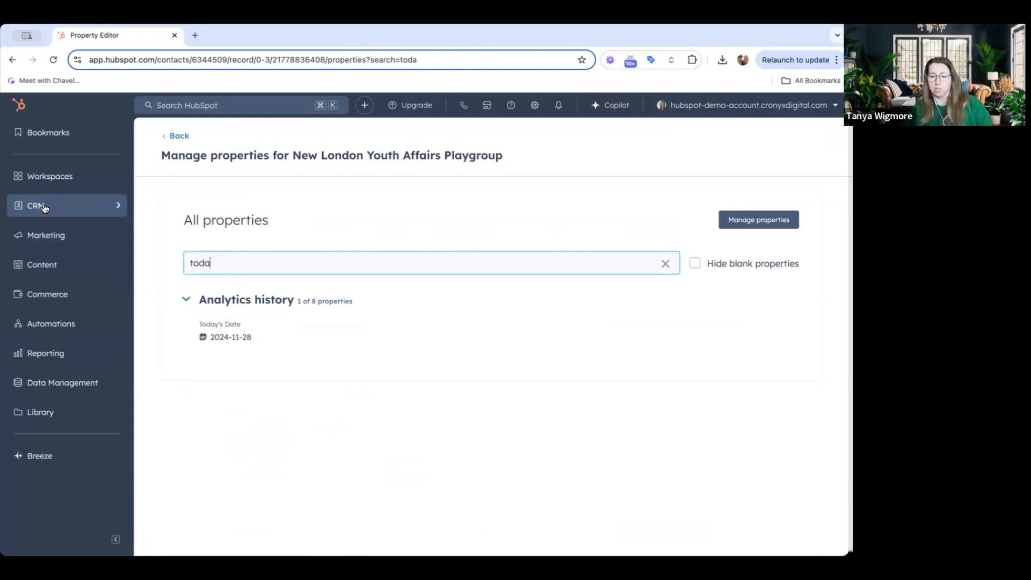
Start a new deal property labelled Deal Age in the Analytics history group
{"action": "left_click", "coordinate": [179, 135]}
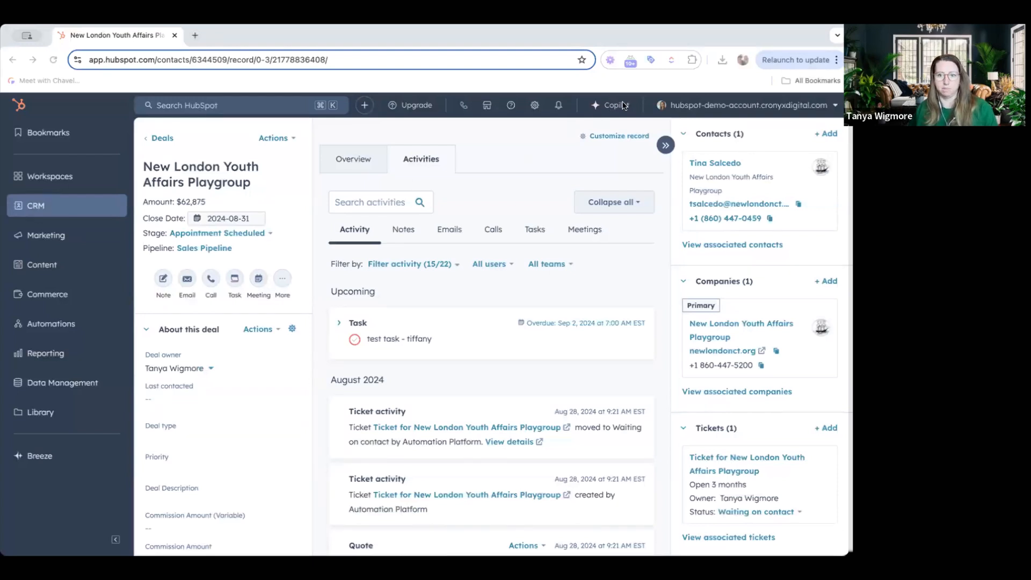
{"action": "left_click", "coordinate": [534, 106]}
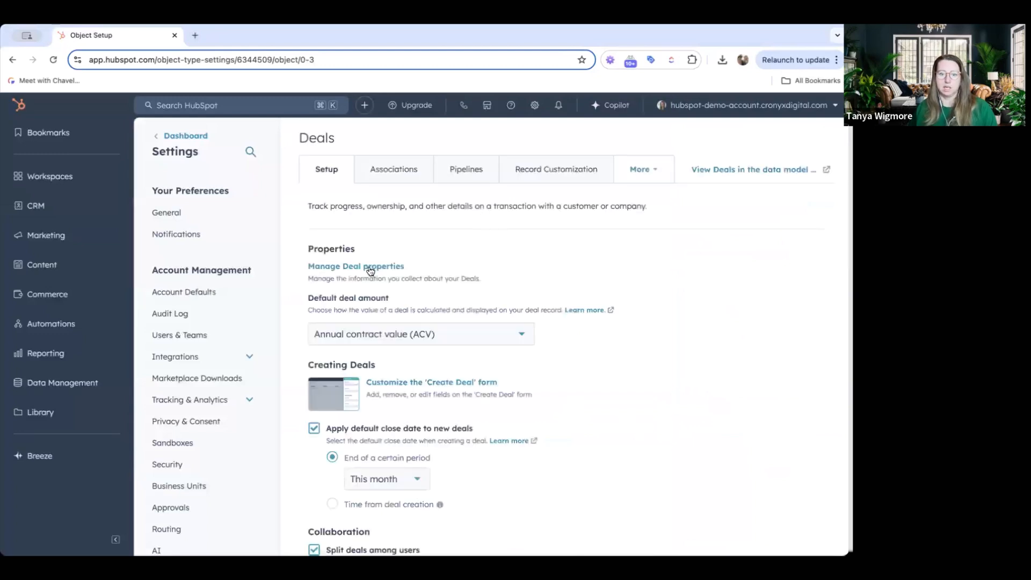
{"action": "left_click", "coordinate": [370, 268]}
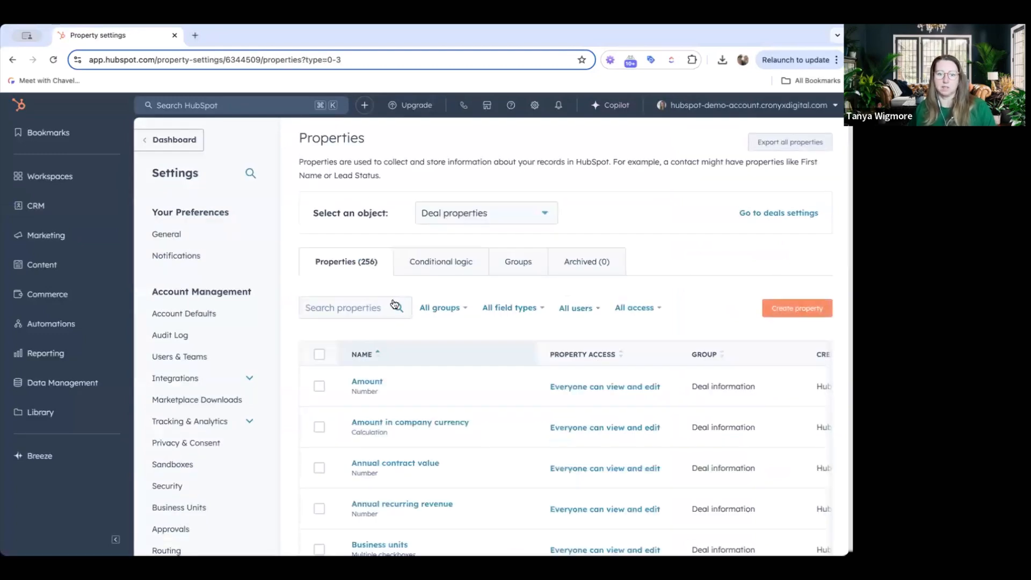
{"action": "left_click", "coordinate": [799, 310]}
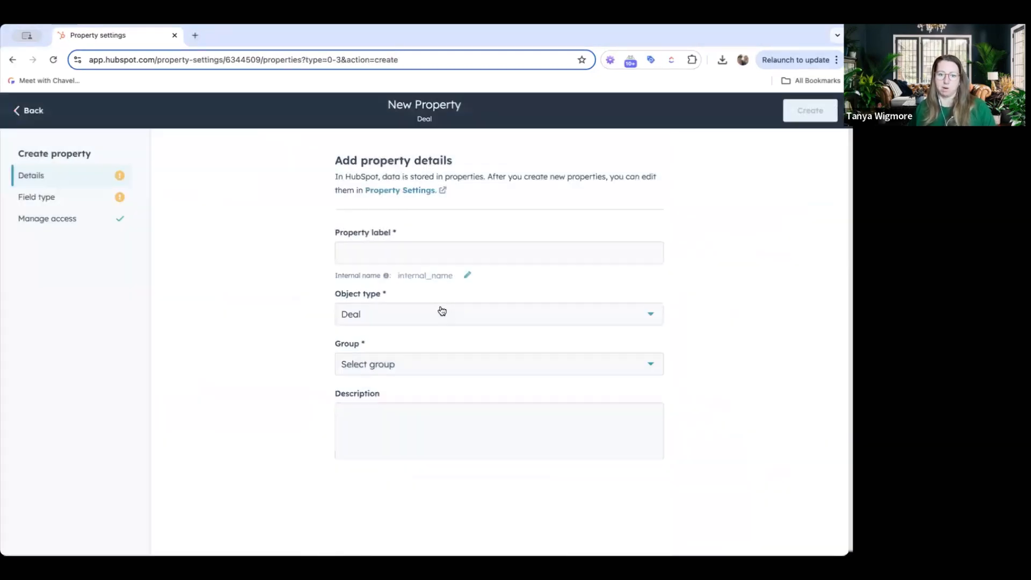
{"action": "left_click", "coordinate": [390, 250]}
{"action": "type", "text": "Deal Age"}
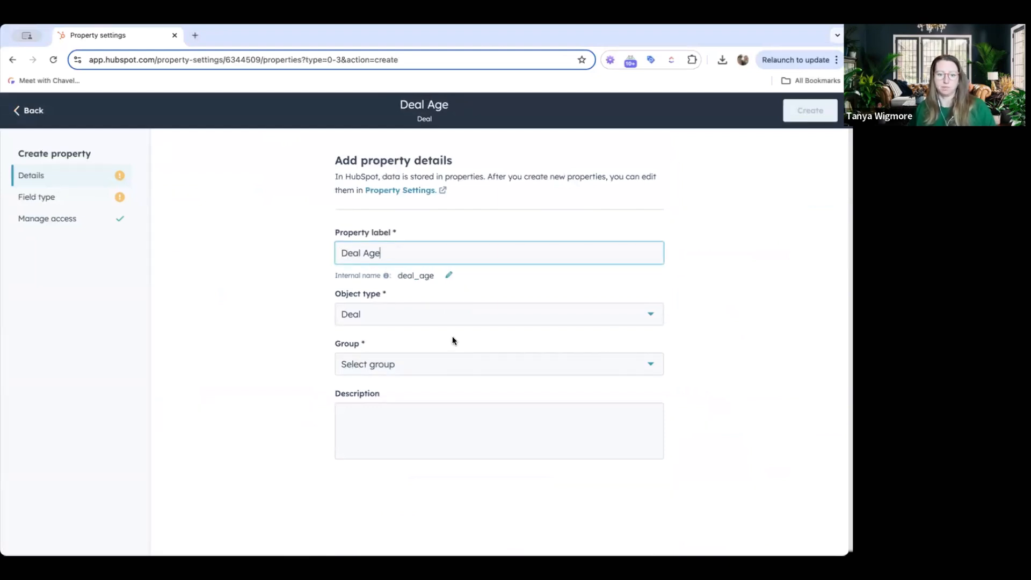
{"action": "left_click", "coordinate": [410, 364]}
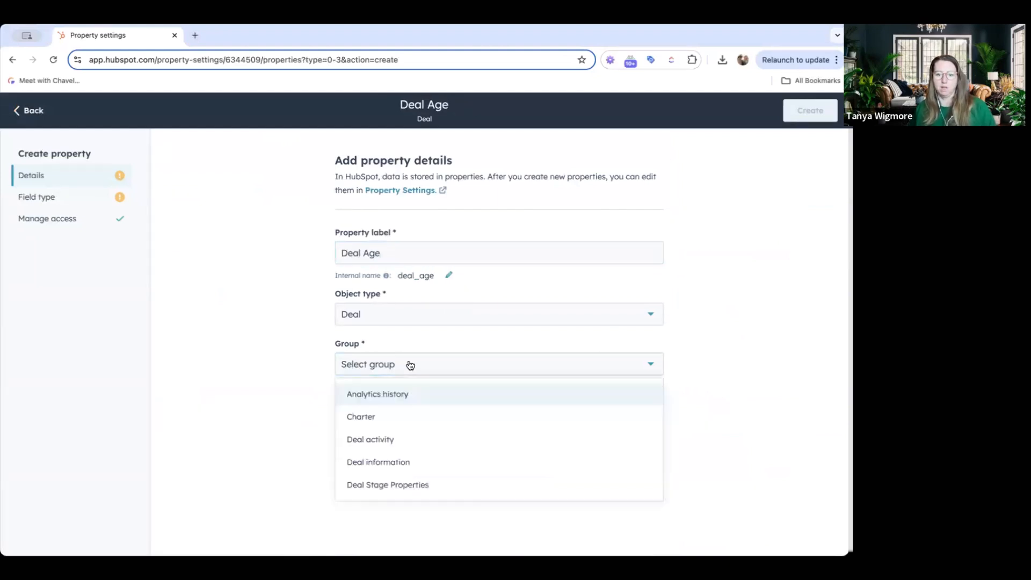
{"action": "left_click", "coordinate": [383, 393]}
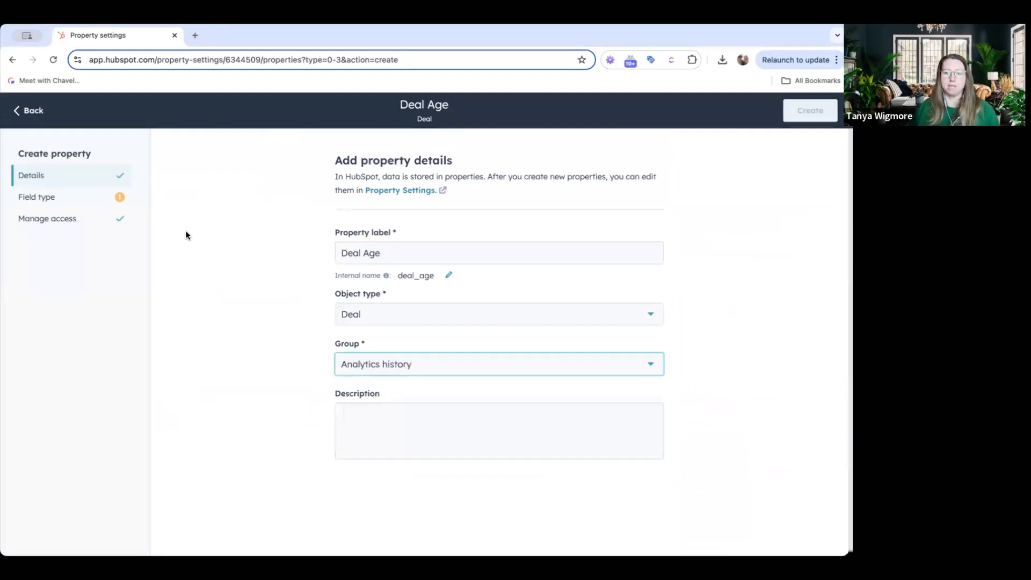
Set the property's field type to Calculation with the Time between calculated property type
{"action": "left_click", "coordinate": [75, 200]}
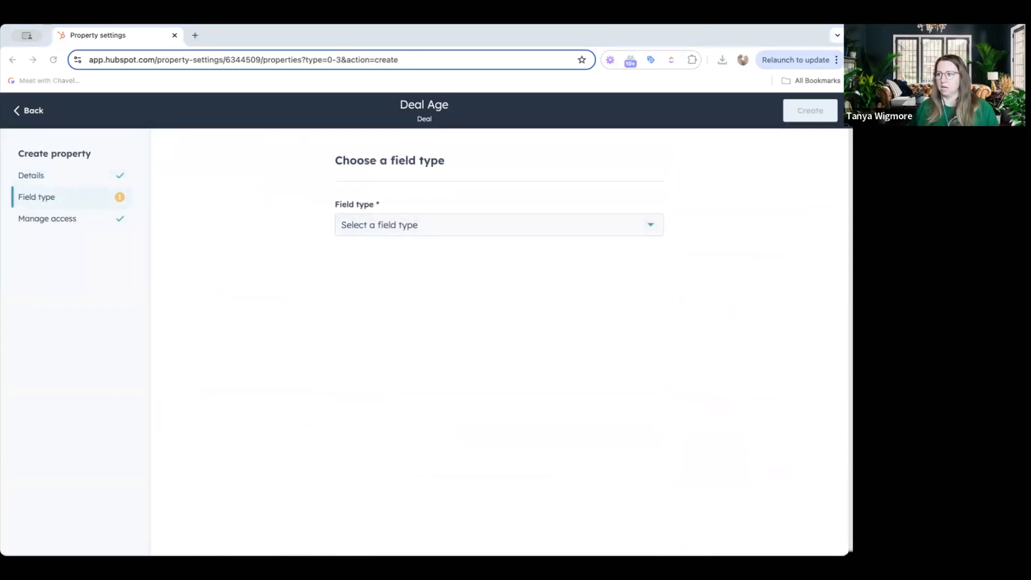
{"action": "left_click", "coordinate": [386, 230]}
{"action": "type", "text": "cal"}
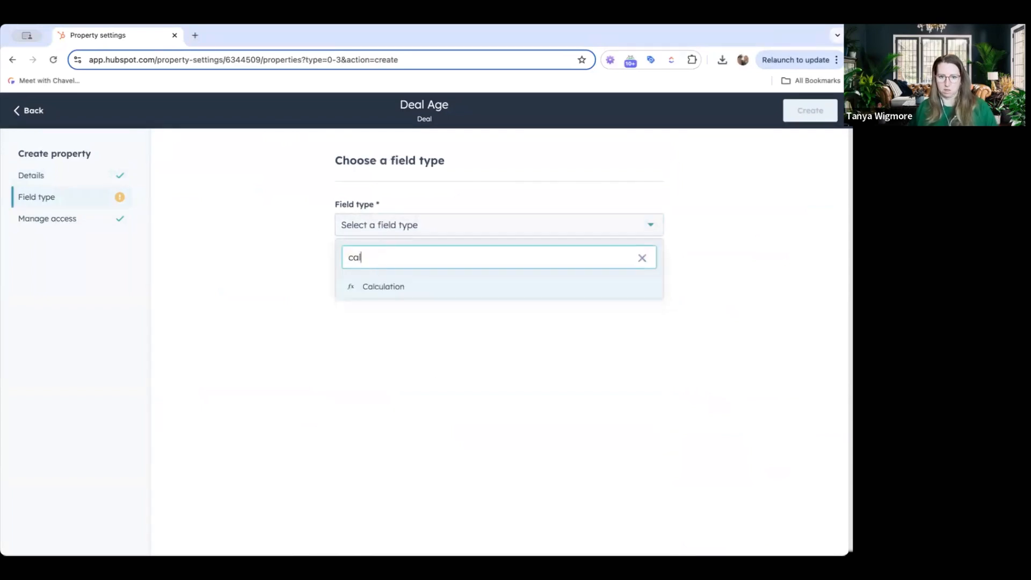
{"action": "left_click", "coordinate": [386, 287]}
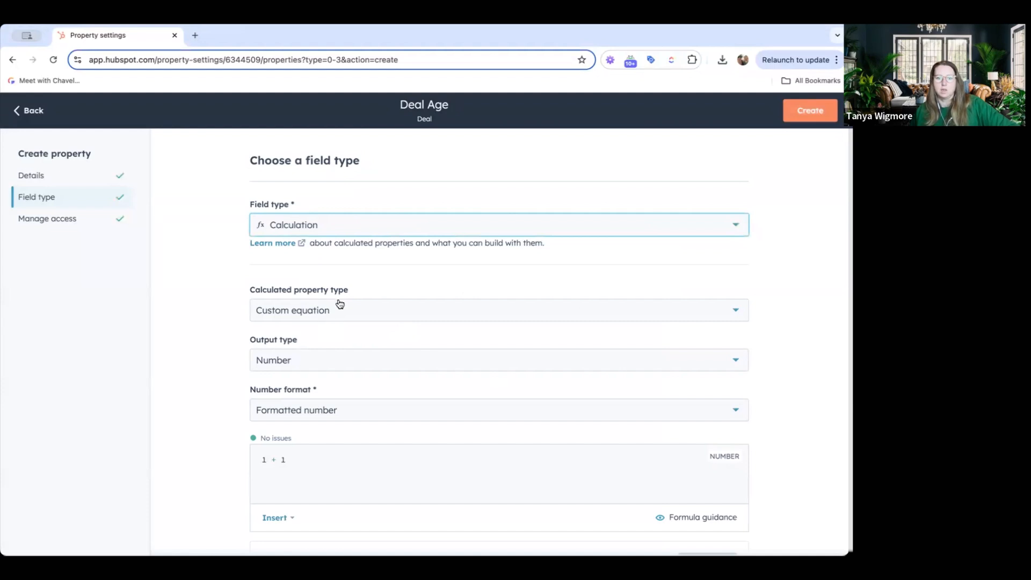
{"action": "scroll", "coordinate": [337, 305], "scroll_direction": "down", "scroll_amount": 1}
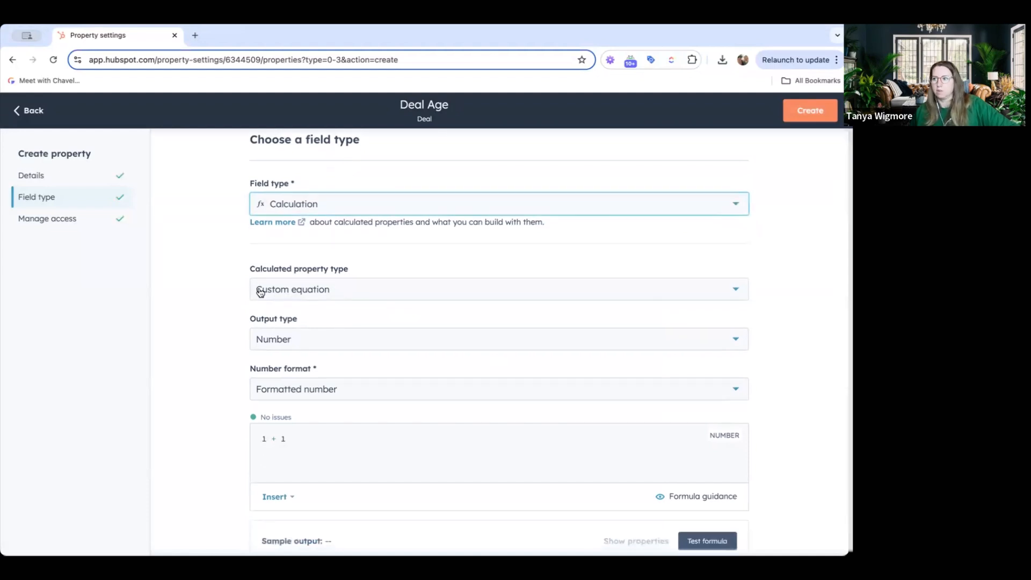
{"action": "left_click", "coordinate": [337, 282]}
{"action": "left_click", "coordinate": [295, 339]}
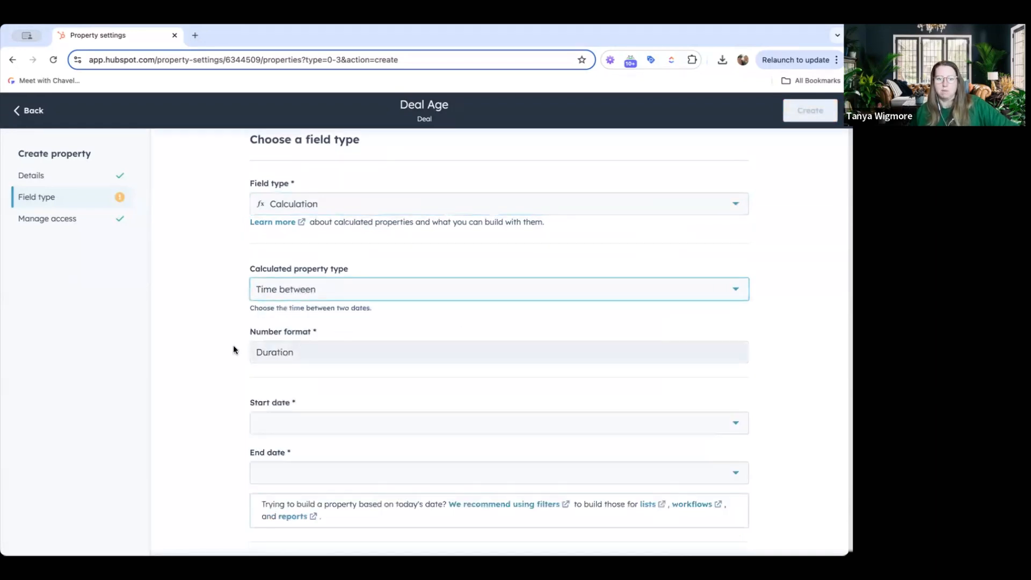
Set the calculation's start date to Create Date
{"action": "scroll", "coordinate": [221, 342], "scroll_direction": "down", "scroll_amount": 2}
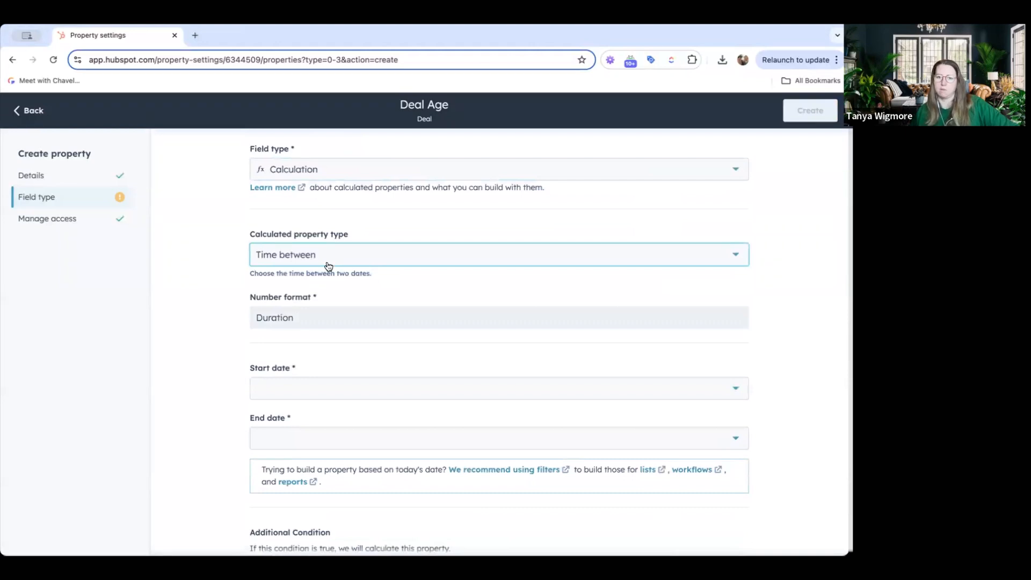
{"action": "scroll", "coordinate": [221, 333], "scroll_direction": "down", "scroll_amount": 1}
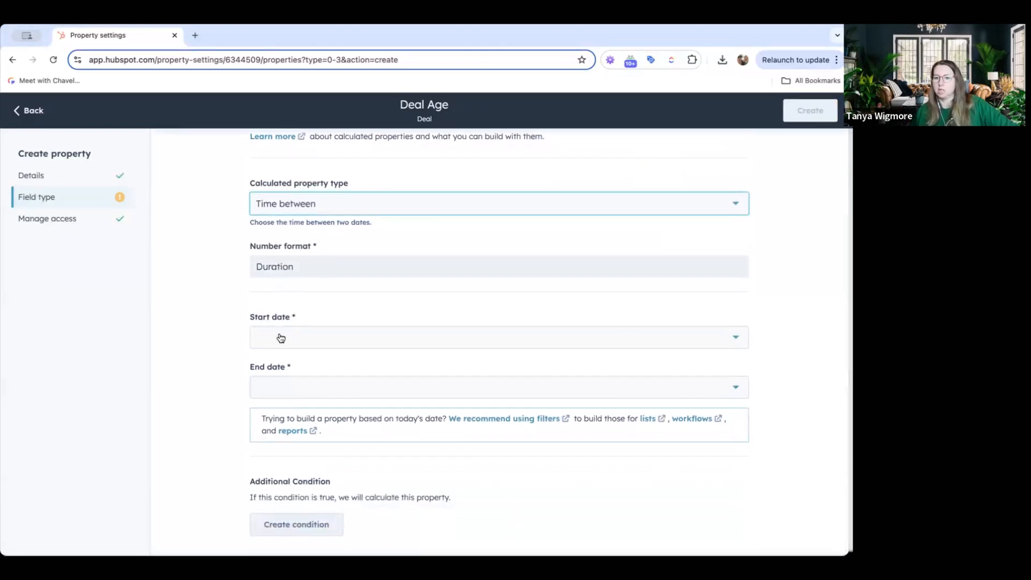
{"action": "left_click", "coordinate": [280, 337]}
{"action": "type", "text": "cre"}
{"action": "left_click", "coordinate": [284, 399]}
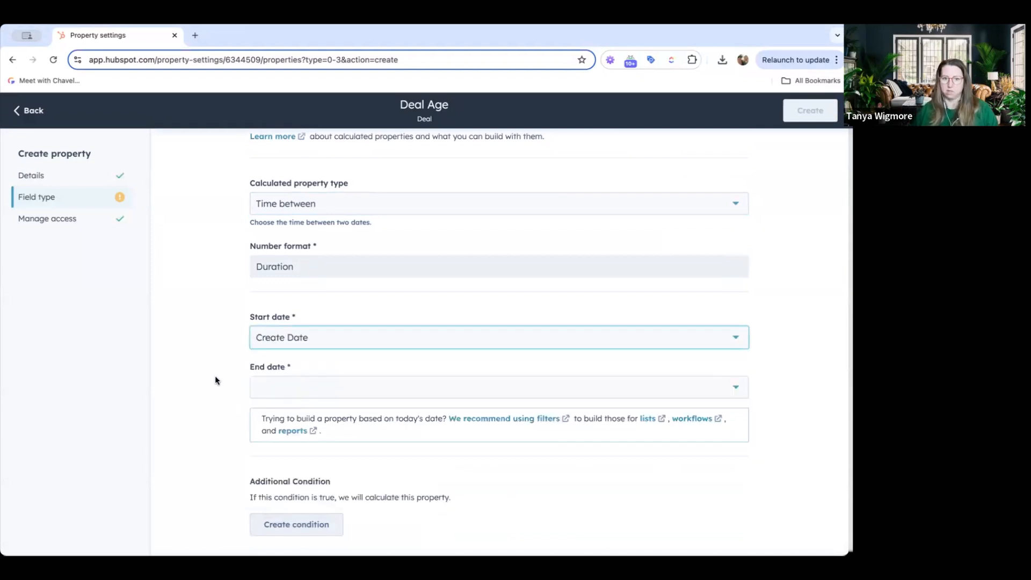
Set the end date to Today's Date and create the Deal Age property
{"action": "left_click", "coordinate": [275, 384]}
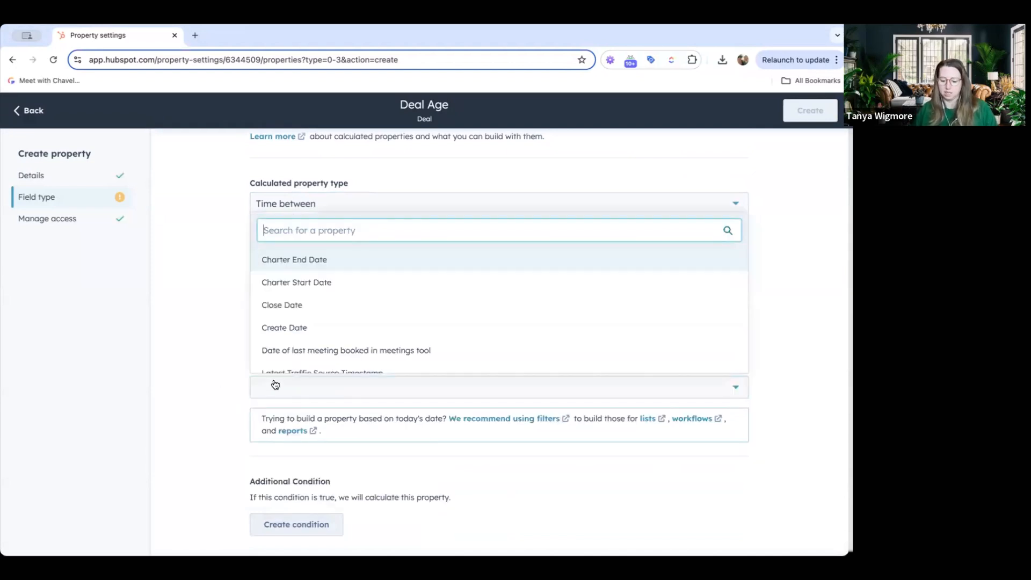
{"action": "type", "text": "tod"}
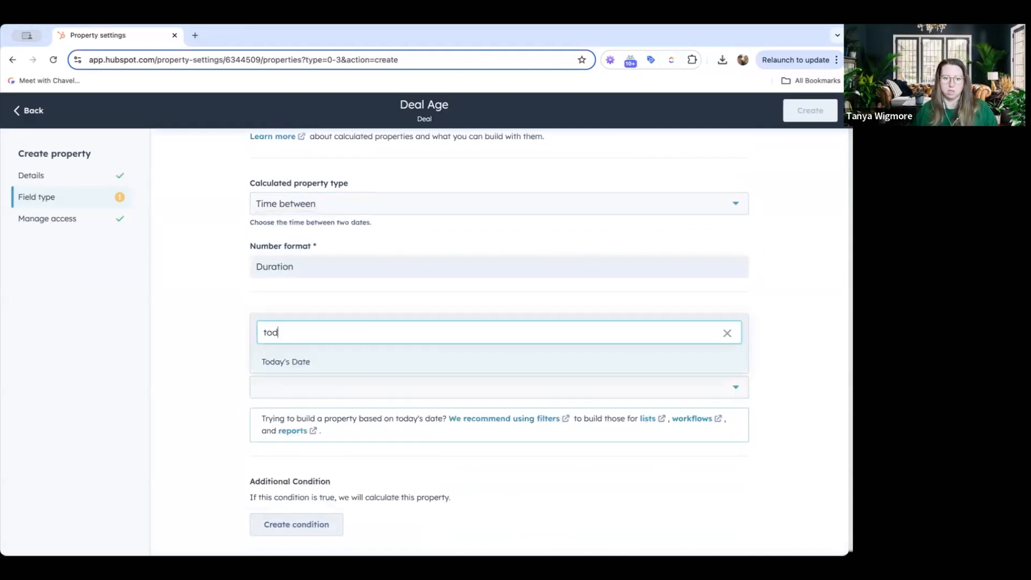
{"action": "left_click", "coordinate": [292, 370]}
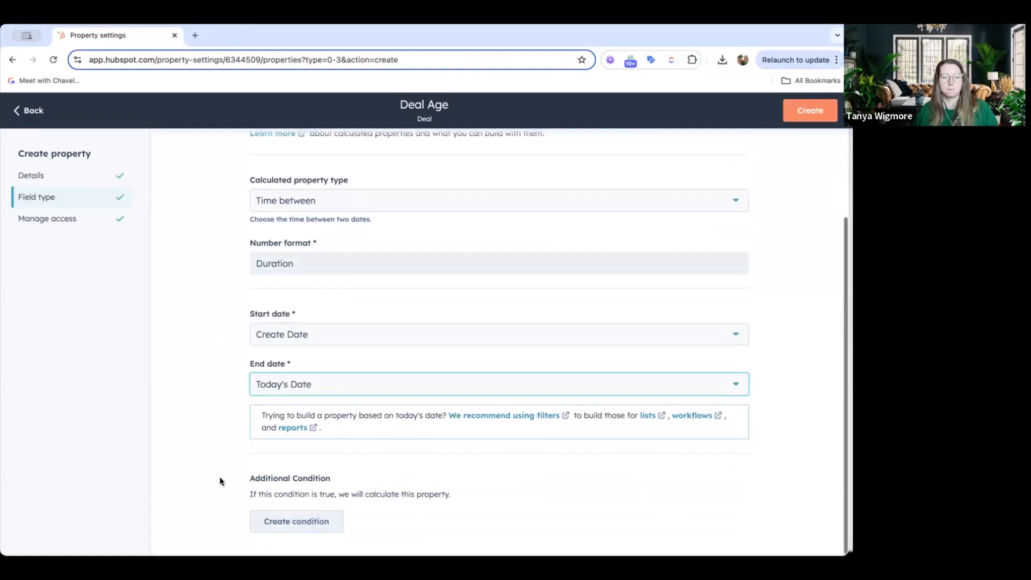
{"action": "left_click", "coordinate": [811, 113]}
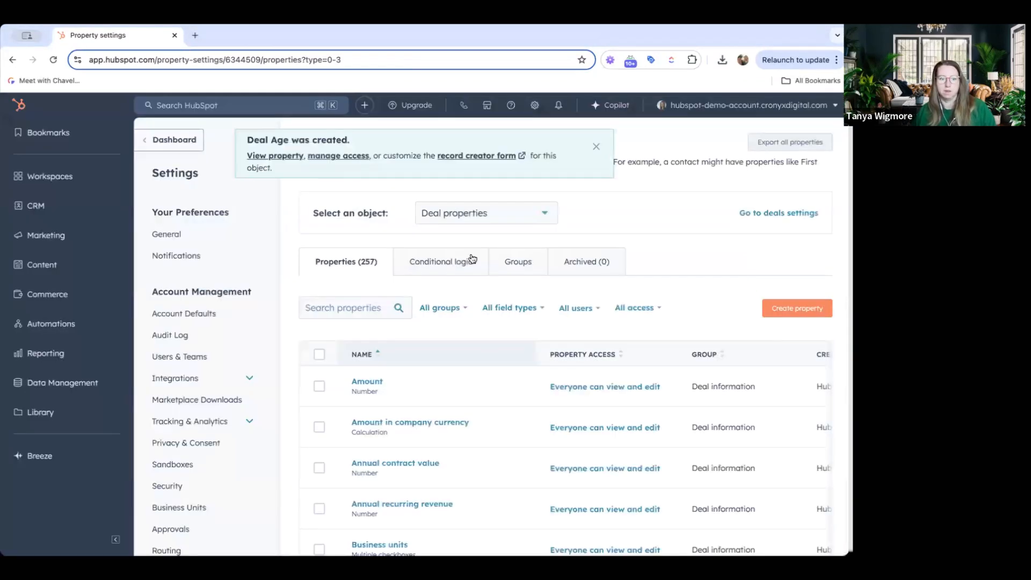
Open the New London Youth Affairs Playgroup deal's properties and search for Deal Age
{"action": "mouse_move", "coordinate": [64, 204]}
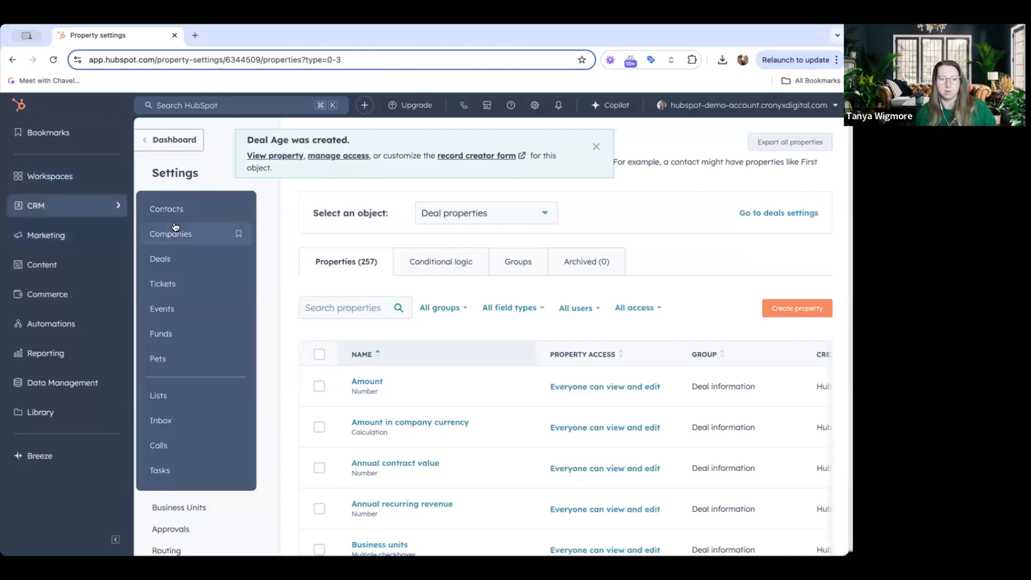
{"action": "left_click", "coordinate": [161, 254]}
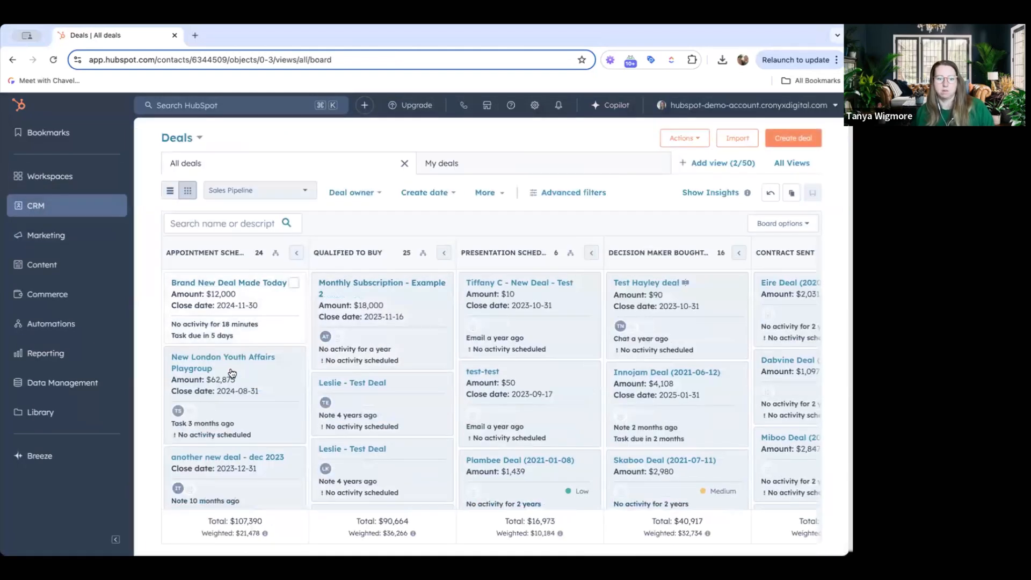
{"action": "left_click", "coordinate": [226, 357]}
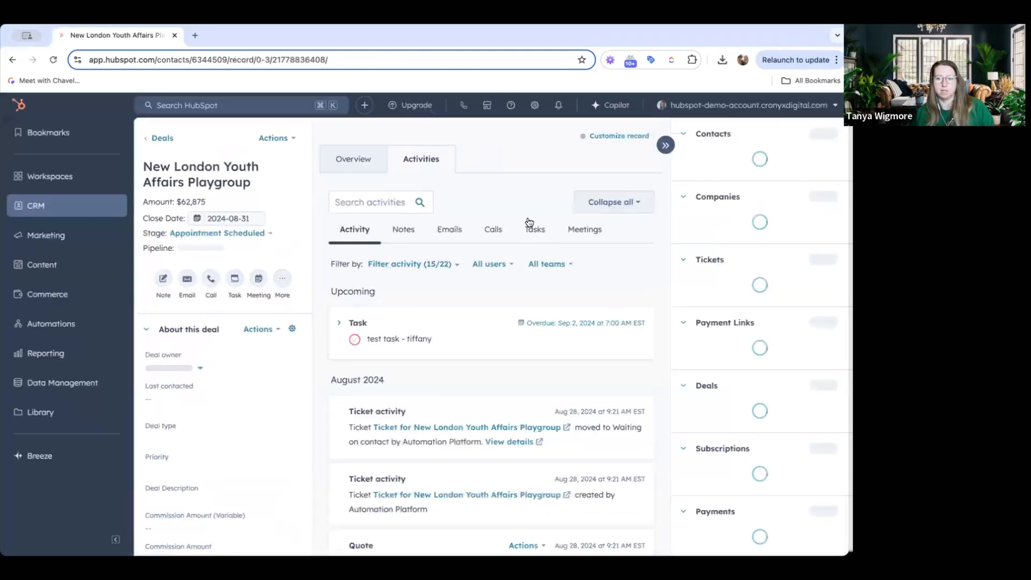
{"action": "left_click", "coordinate": [260, 332]}
{"action": "left_click", "coordinate": [258, 381]}
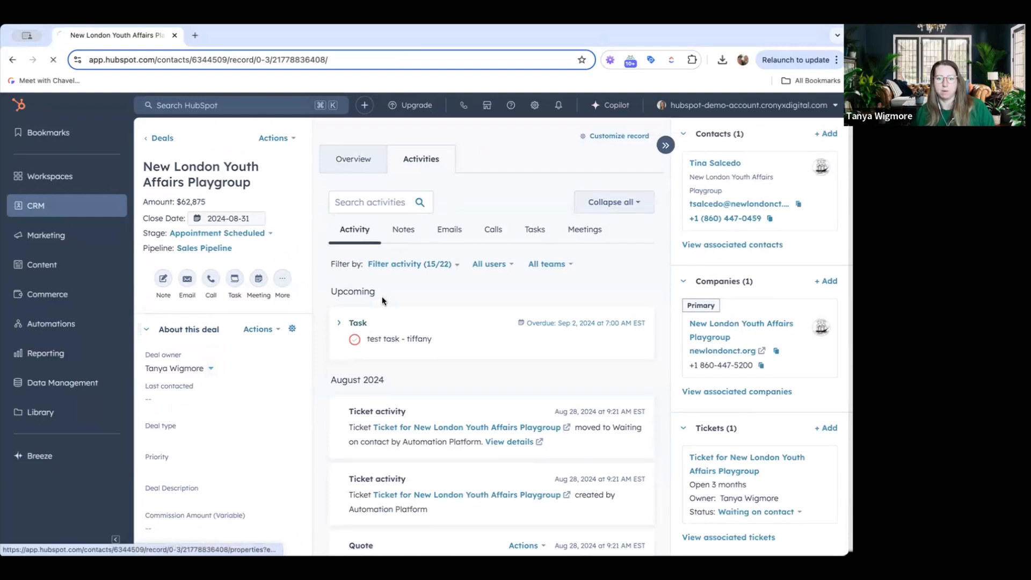
{"action": "left_click", "coordinate": [287, 257]}
{"action": "type", "text": "age"}
{"action": "scroll", "coordinate": [387, 382], "scroll_direction": "down", "scroll_amount": 2}
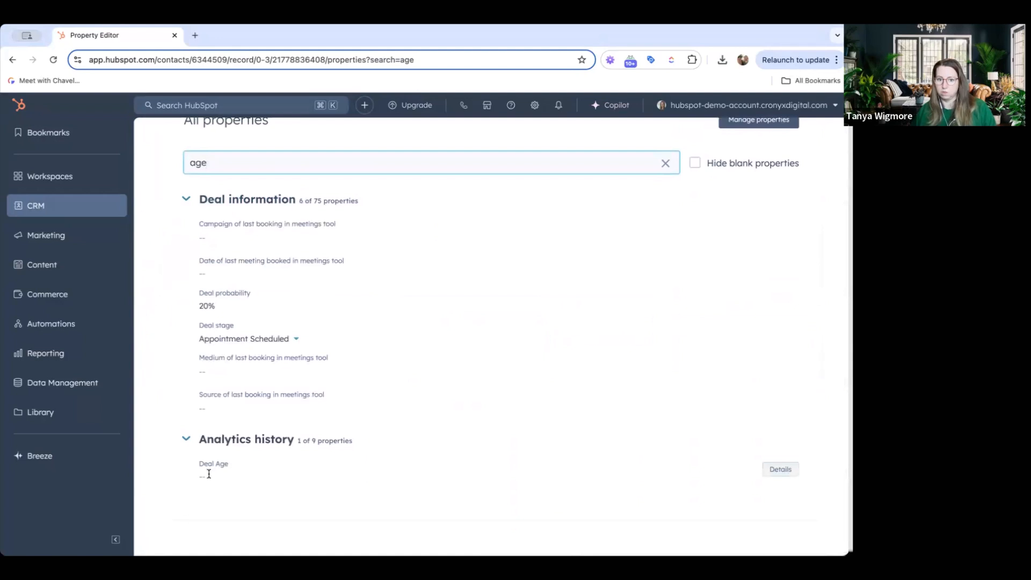
{"action": "left_click", "coordinate": [230, 478]}
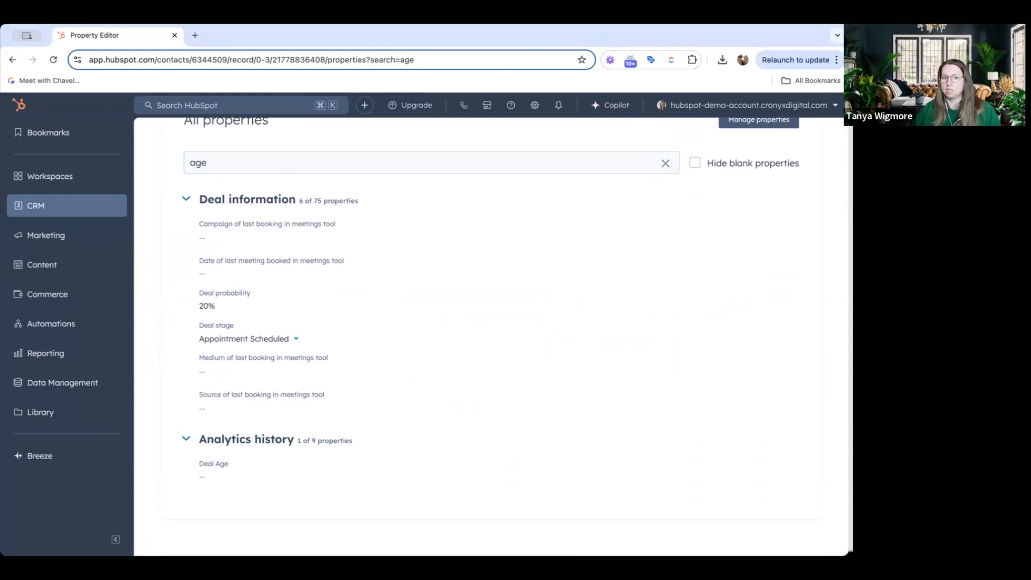
Open the pipeline settings for deals
{"action": "left_click", "coordinate": [49, 205]}
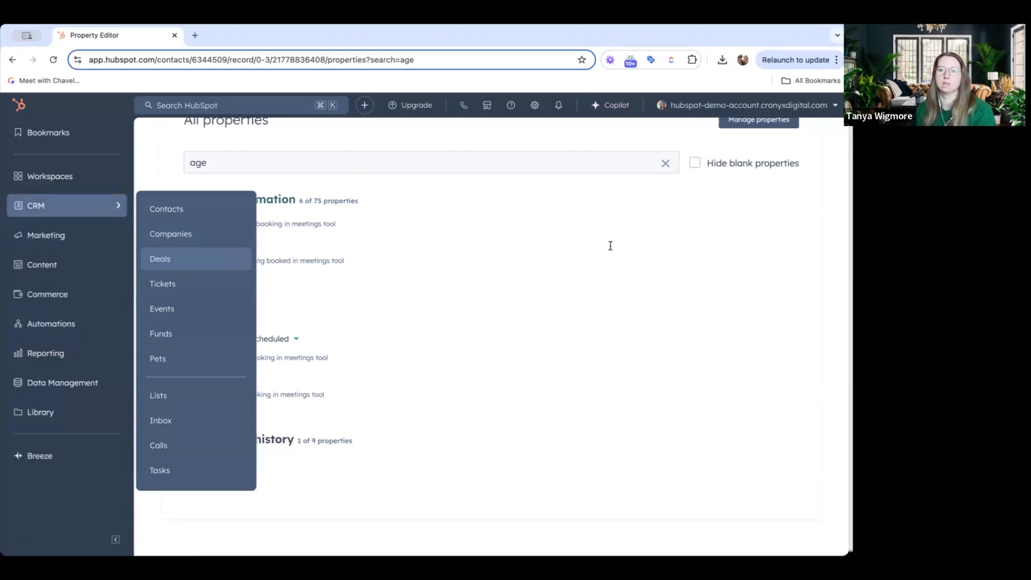
{"action": "scroll", "coordinate": [610, 243], "scroll_direction": "up", "scroll_amount": 3}
{"action": "left_click", "coordinate": [534, 105]}
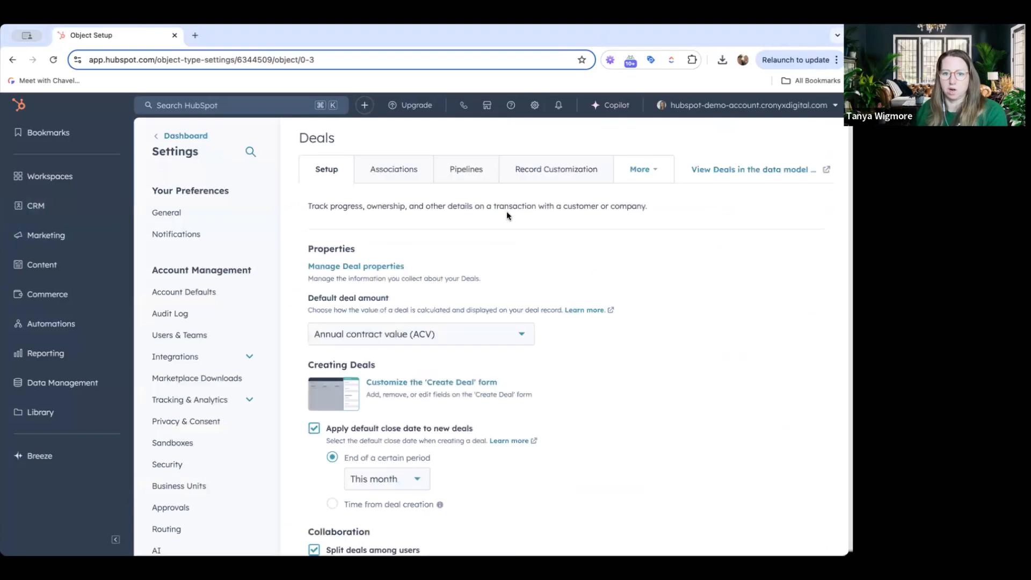
{"action": "left_click", "coordinate": [471, 169]}
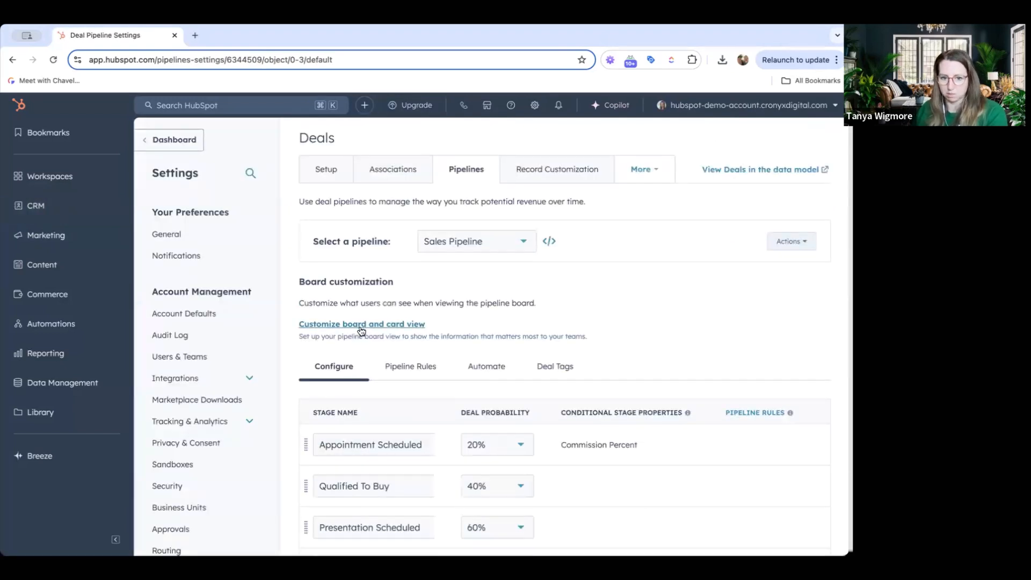
Customize the board card view to add the Deal Age property and save the change
{"action": "left_click", "coordinate": [361, 327]}
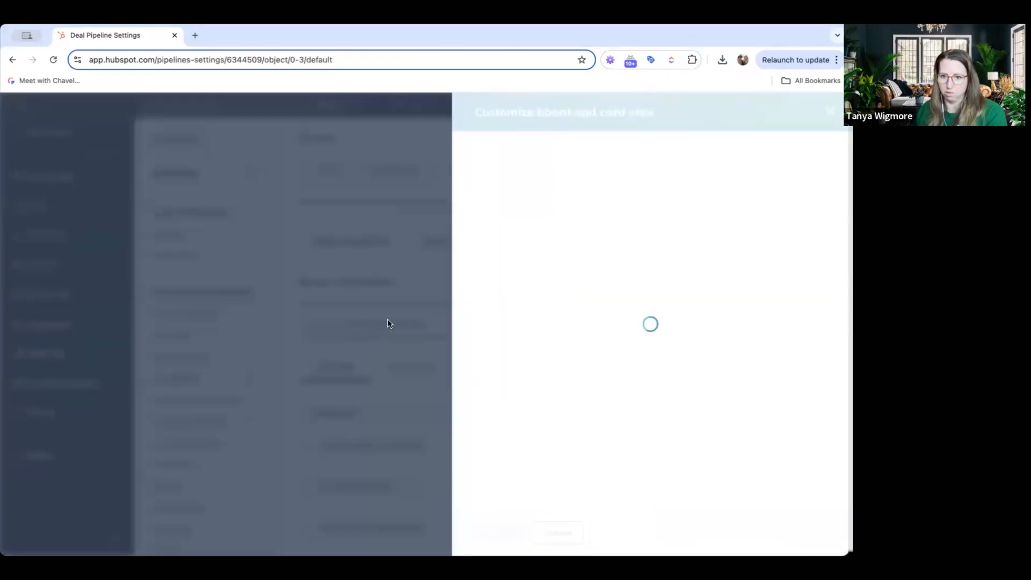
{"action": "scroll", "coordinate": [649, 303], "scroll_direction": "down", "scroll_amount": 3}
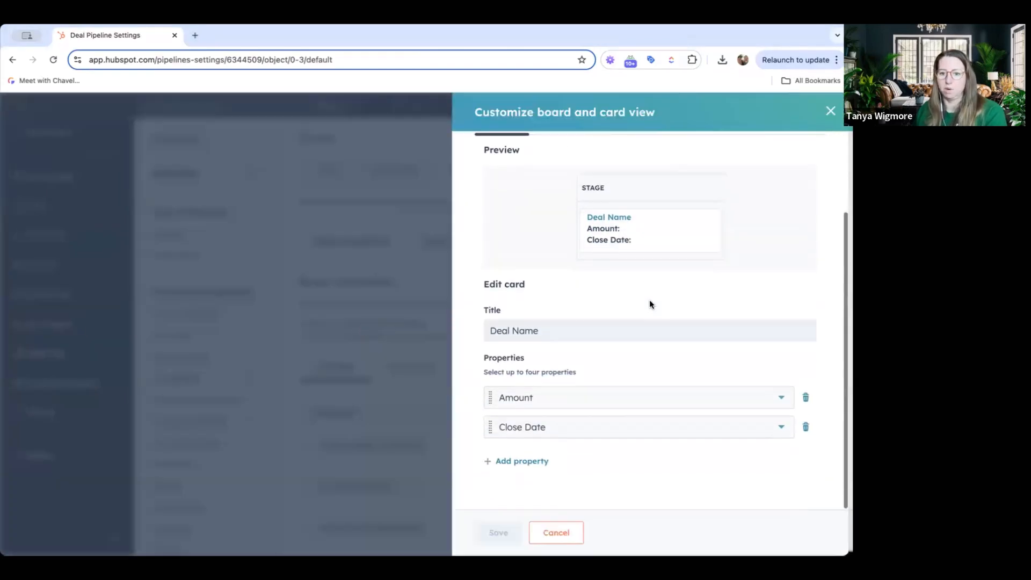
{"action": "left_click", "coordinate": [534, 462]}
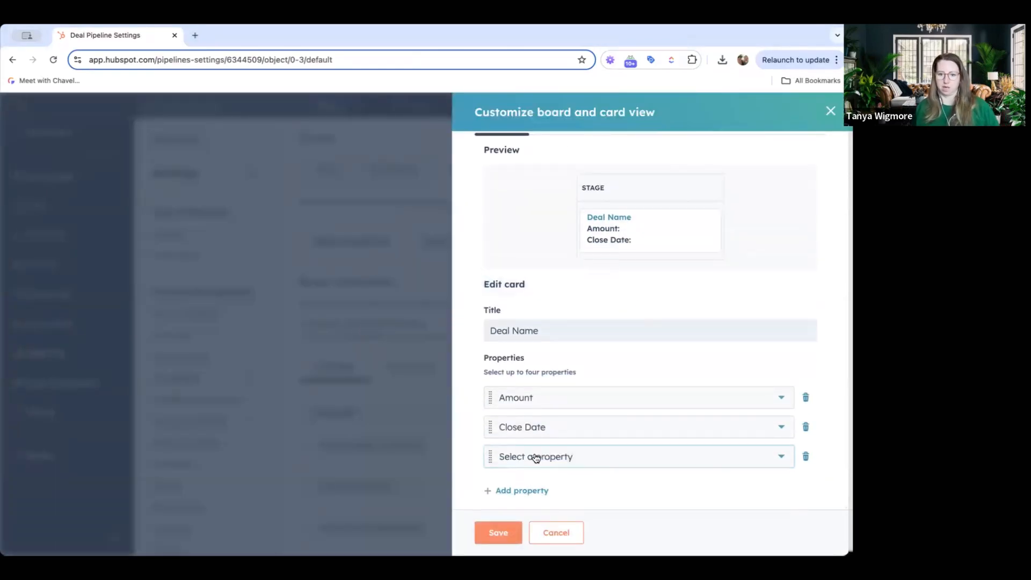
{"action": "left_click", "coordinate": [534, 456]}
{"action": "type", "text": "age"}
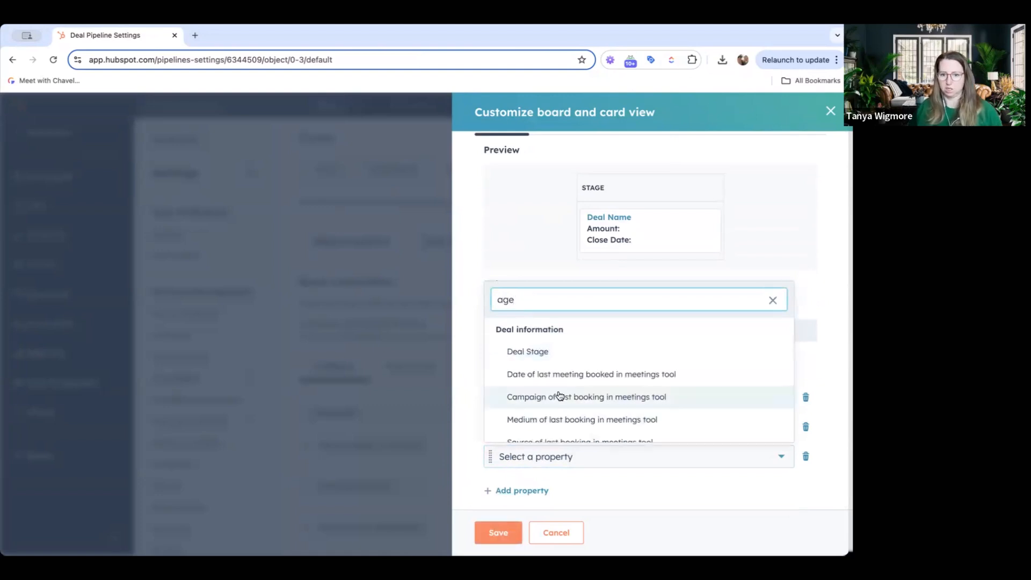
{"action": "scroll", "coordinate": [559, 393], "scroll_direction": "down", "scroll_amount": 3}
{"action": "left_click", "coordinate": [528, 433]}
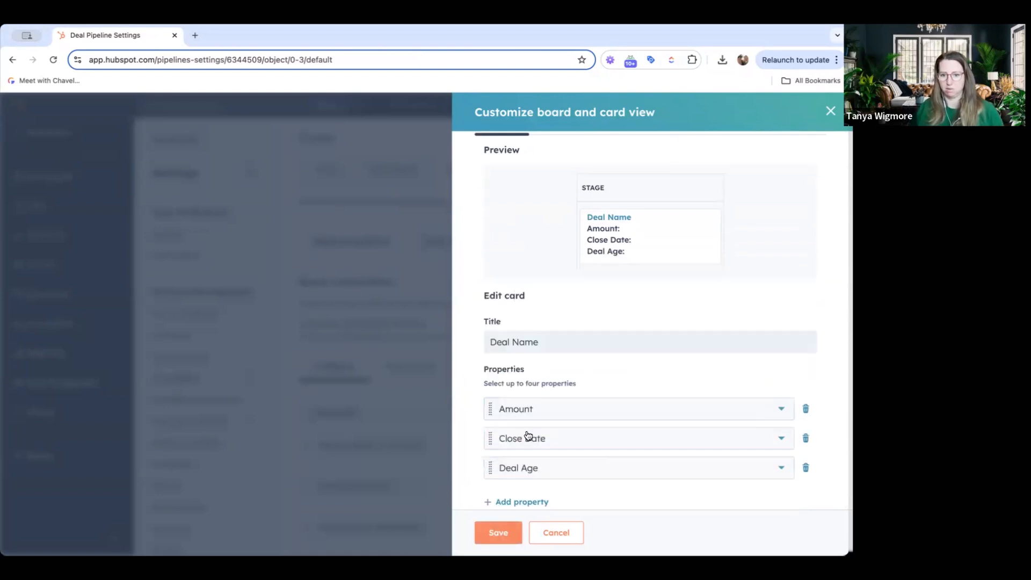
{"action": "scroll", "coordinate": [532, 526], "scroll_direction": "up", "scroll_amount": 3}
{"action": "left_click", "coordinate": [532, 526]}
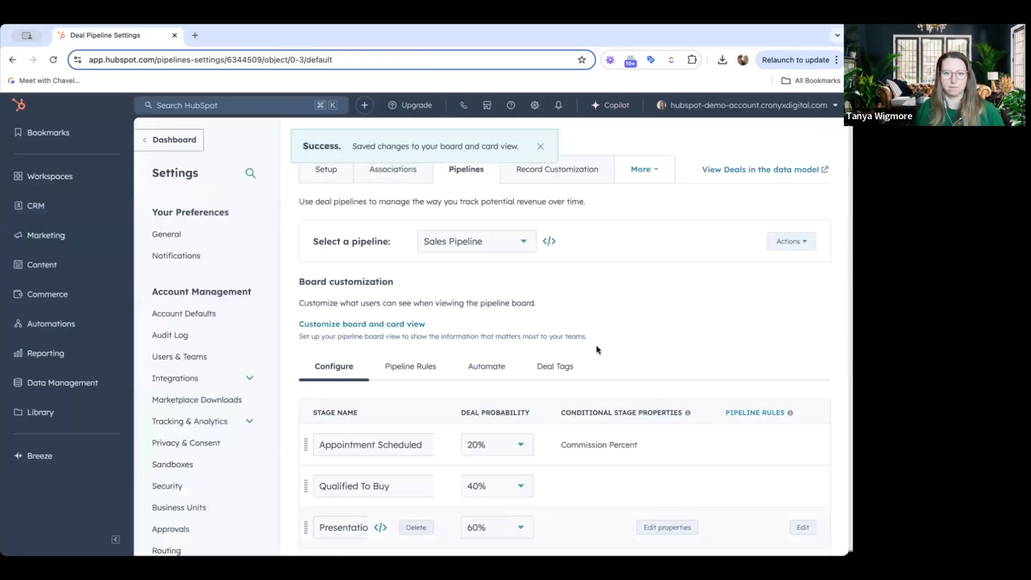
Open the deals pipeline board and reload the page
{"action": "mouse_move", "coordinate": [105, 209]}
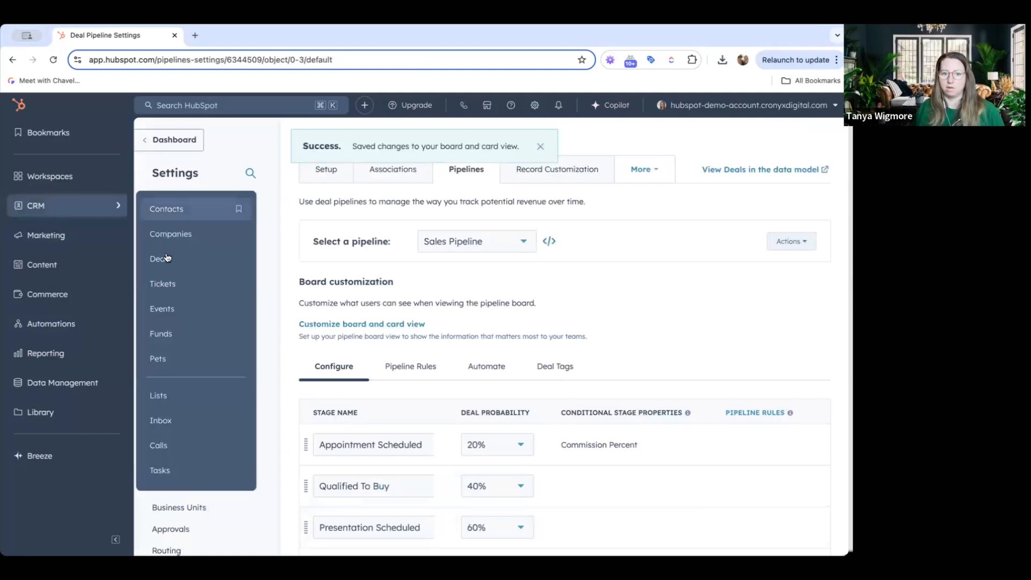
{"action": "left_click", "coordinate": [237, 264]}
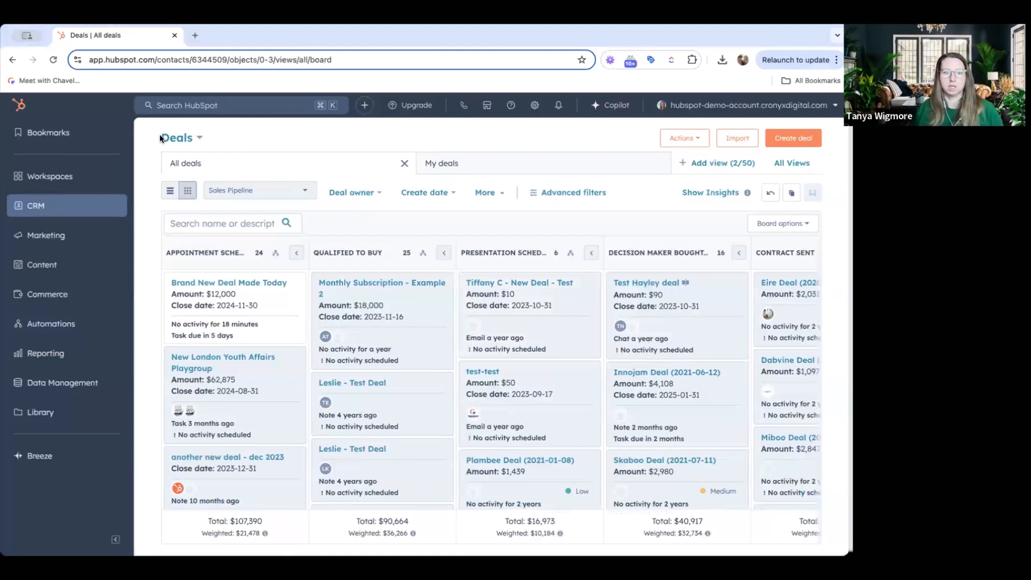
{"action": "left_click", "coordinate": [53, 60]}
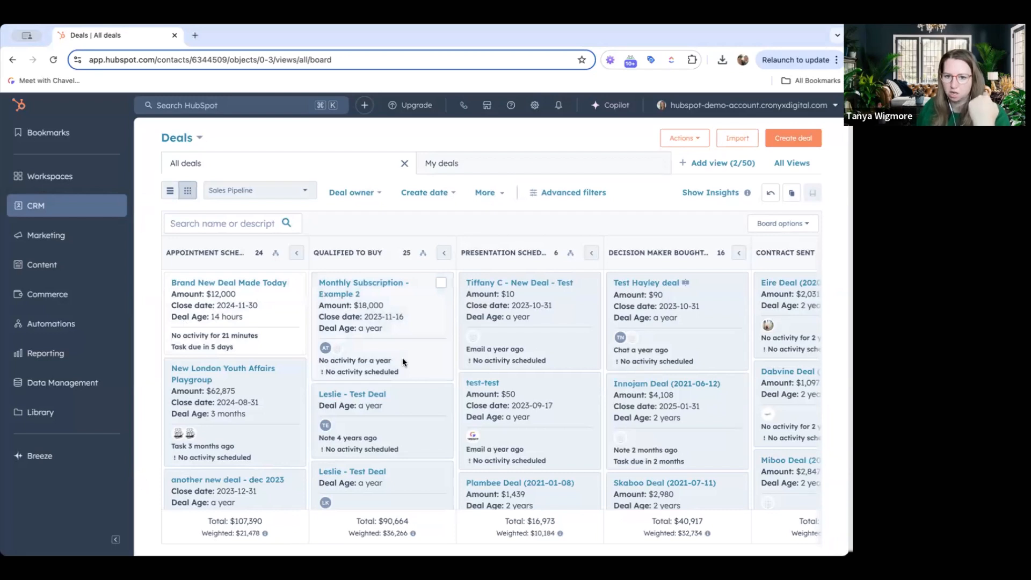
Browse the deal cards across the pipeline board to check their Deal Age values
{"action": "scroll", "coordinate": [403, 359], "scroll_direction": "right", "scroll_amount": 1}
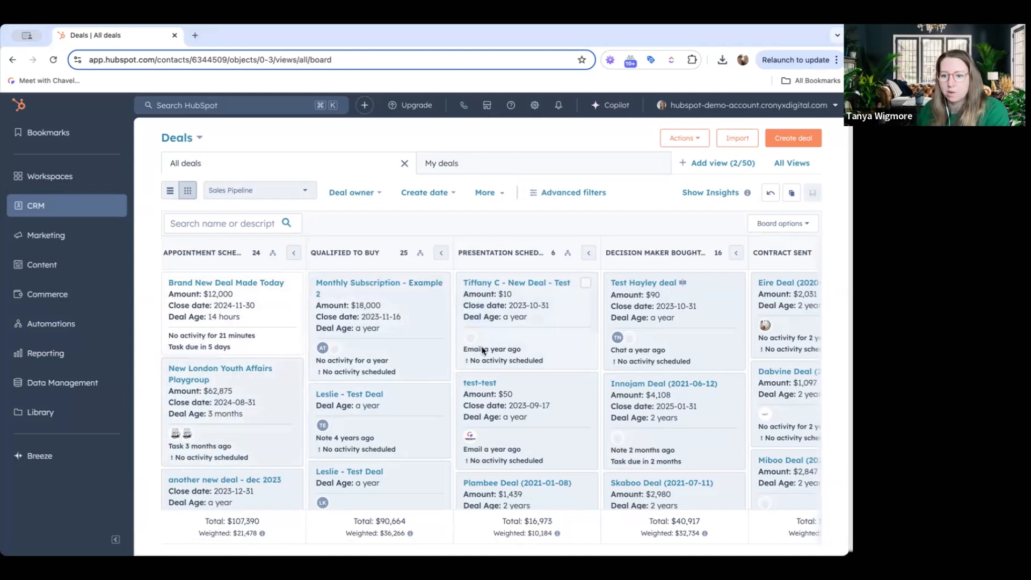
{"action": "scroll", "coordinate": [482, 346], "scroll_direction": "right", "scroll_amount": 3}
{"action": "scroll", "coordinate": [446, 343], "scroll_direction": "left", "scroll_amount": 3}
{"action": "scroll", "coordinate": [346, 350], "scroll_direction": "down", "scroll_amount": 3}
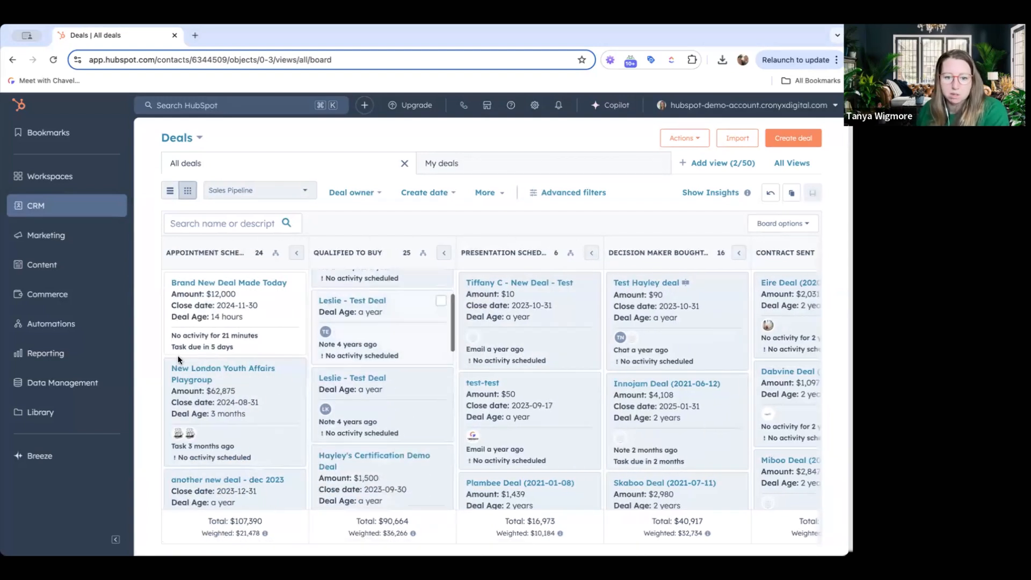
{"action": "scroll", "coordinate": [209, 358], "scroll_direction": "down", "scroll_amount": 5}
{"action": "scroll", "coordinate": [209, 364], "scroll_direction": "down", "scroll_amount": 5}
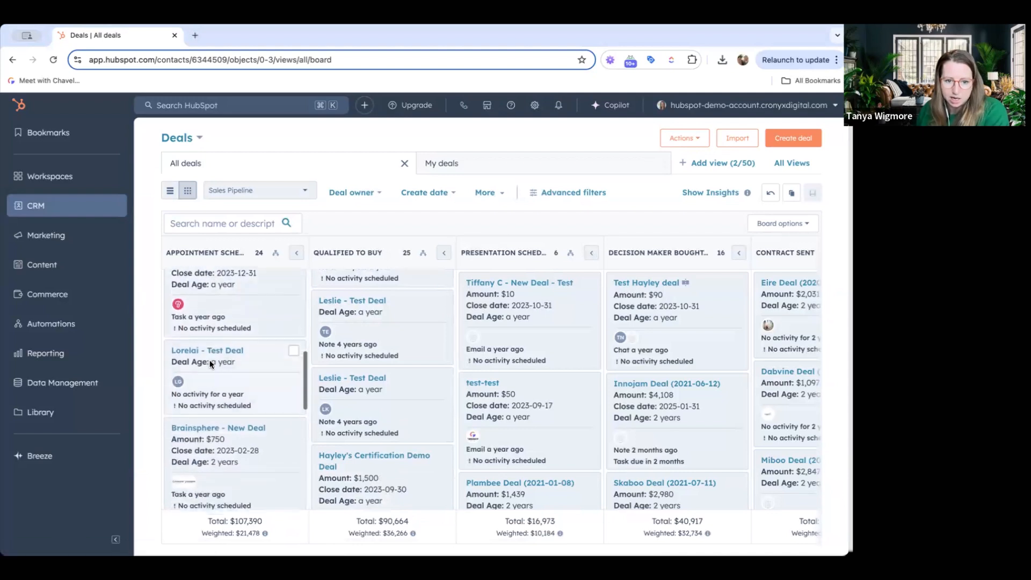
{"action": "scroll", "coordinate": [209, 363], "scroll_direction": "down", "scroll_amount": 3}
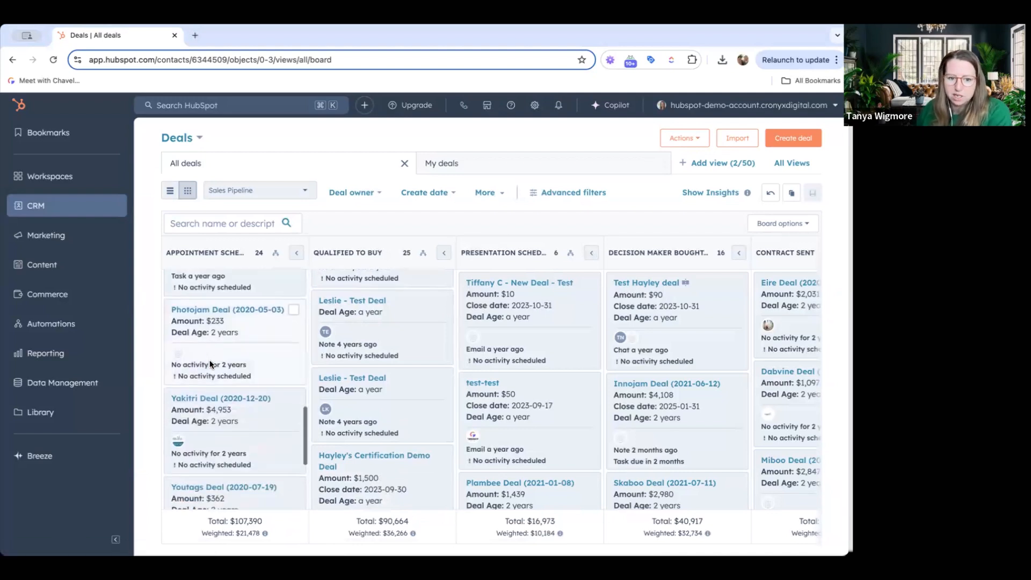
{"action": "scroll", "coordinate": [211, 362], "scroll_direction": "down", "scroll_amount": 2}
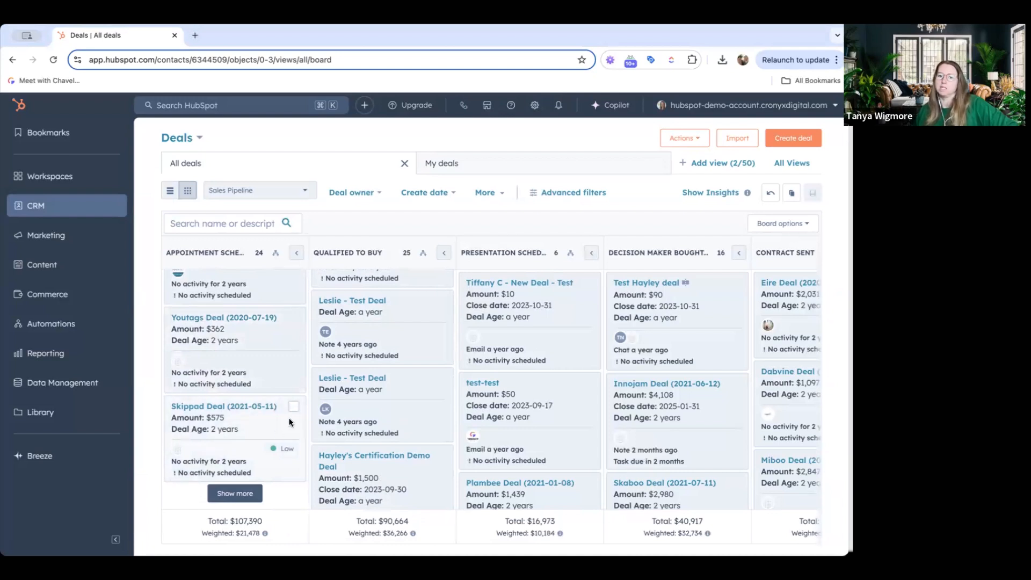
{"action": "scroll", "coordinate": [237, 417], "scroll_direction": "up", "scroll_amount": 10}
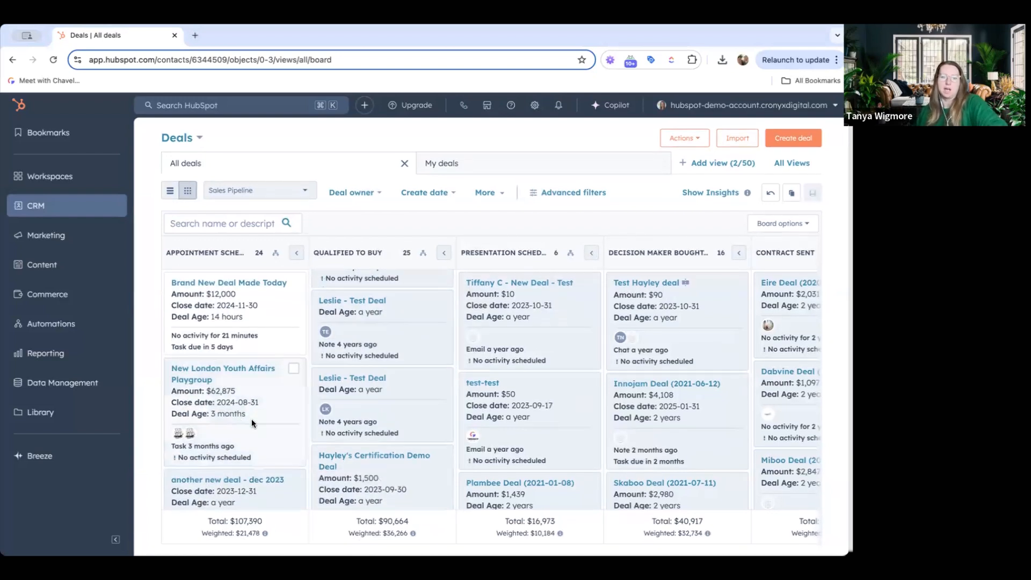